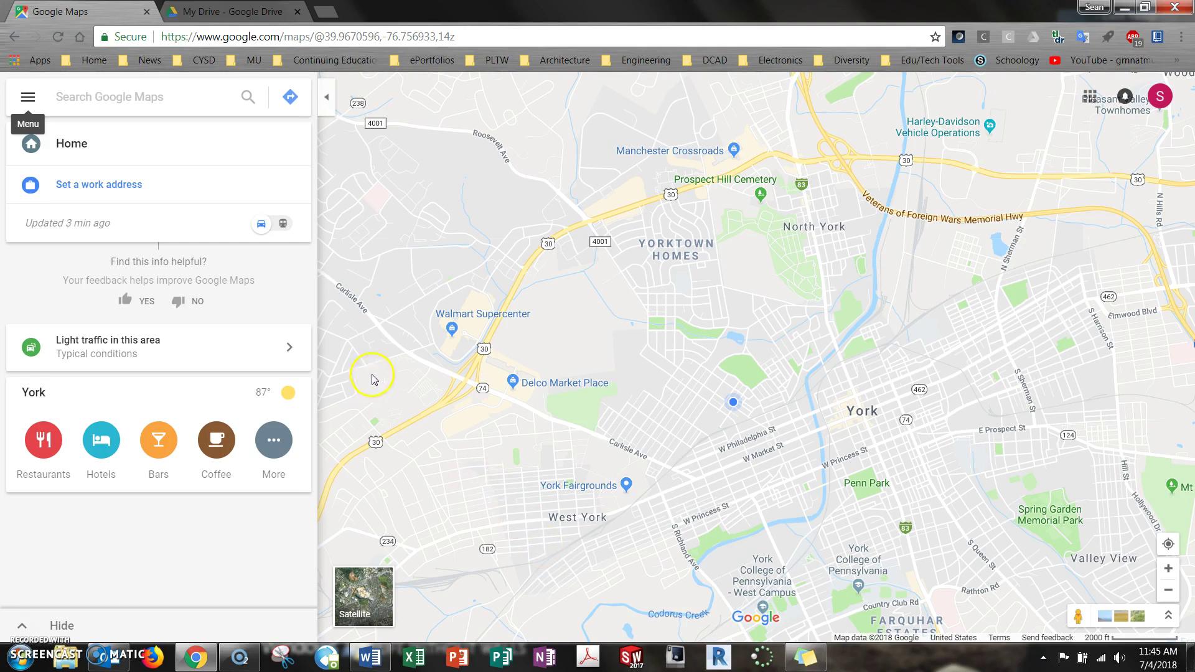
Step: Switch to Google Drive and create a new Google My Maps map
click(195, 19)
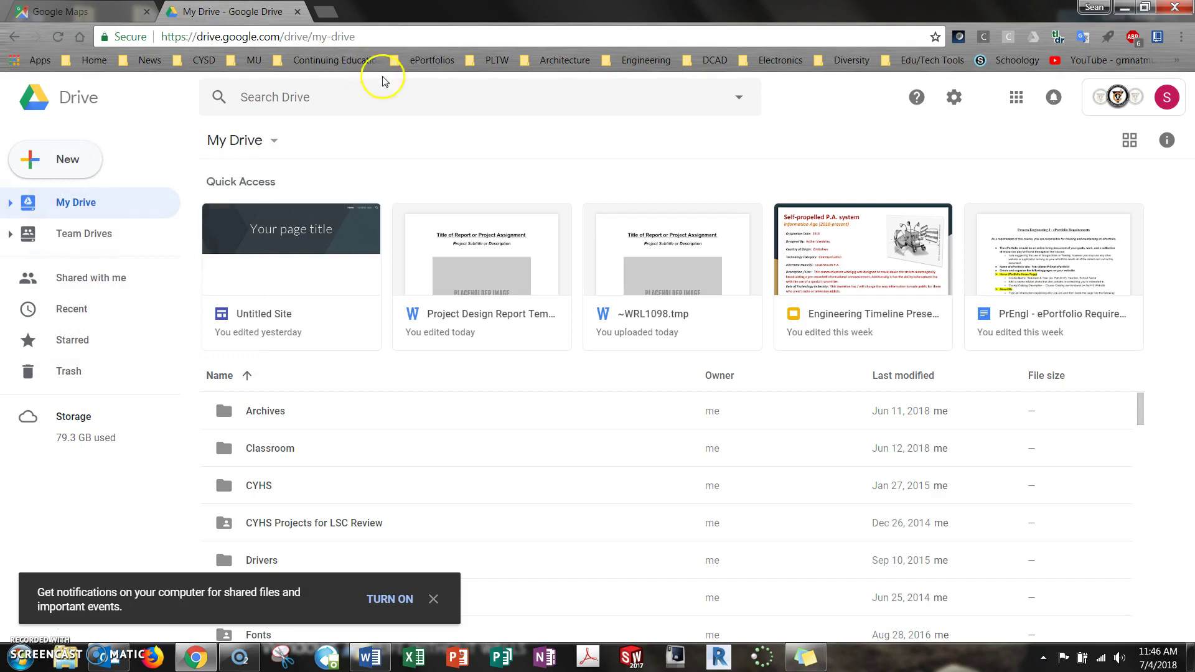
click(54, 163)
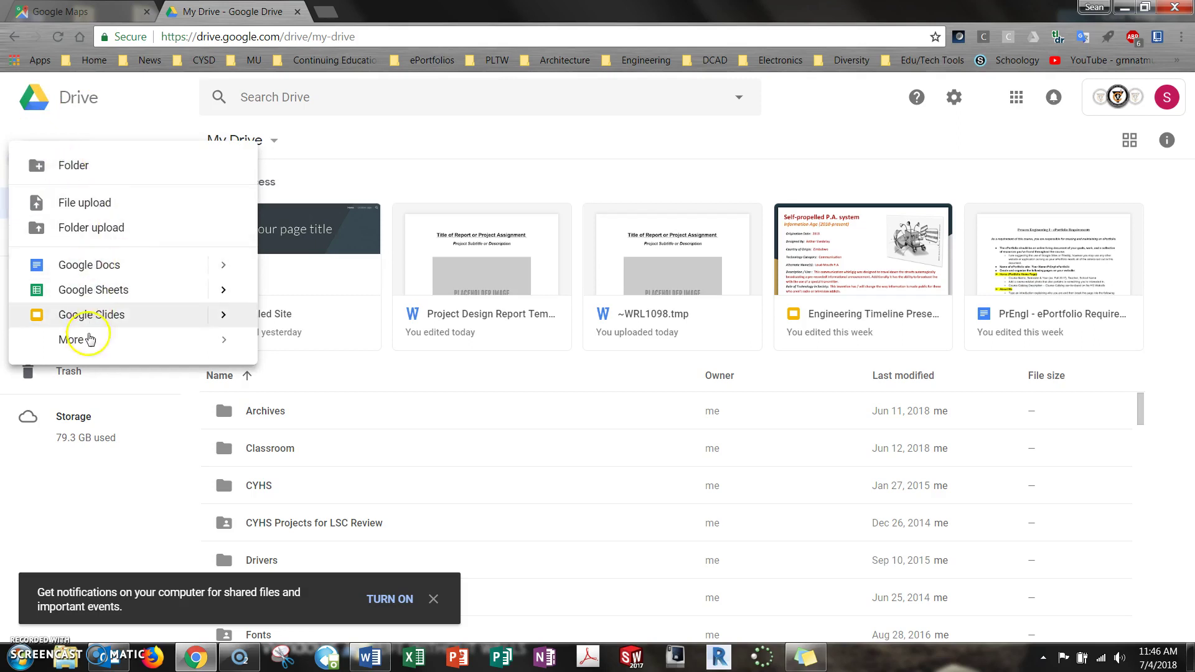
mouse_move(99, 341)
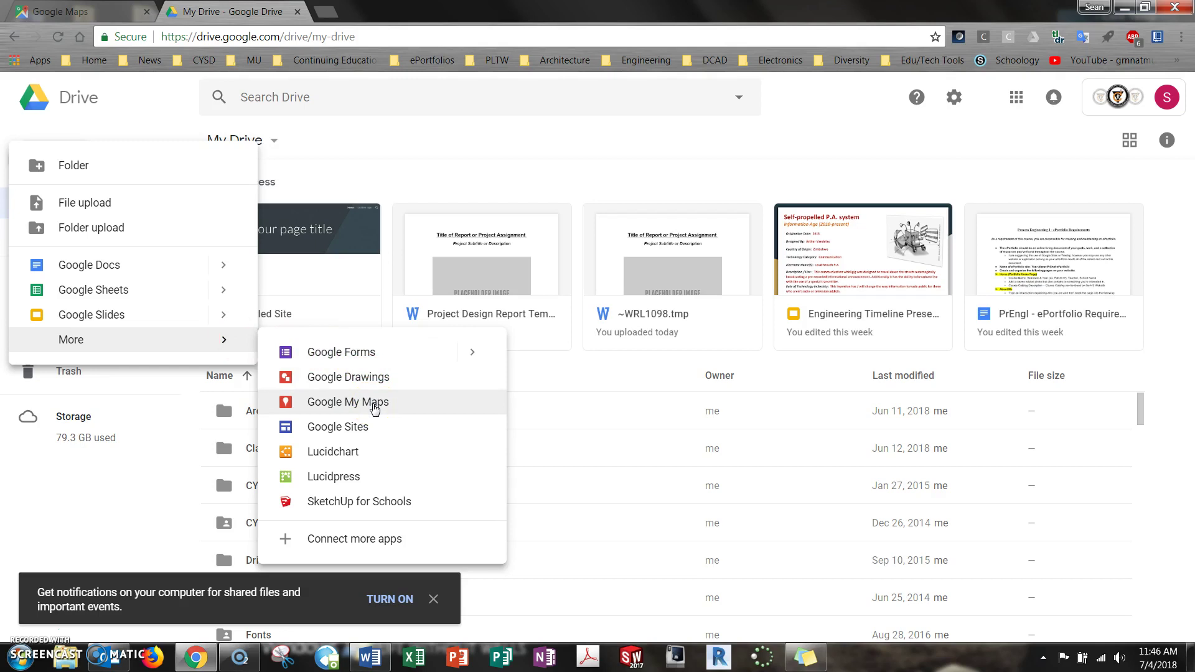
click(374, 404)
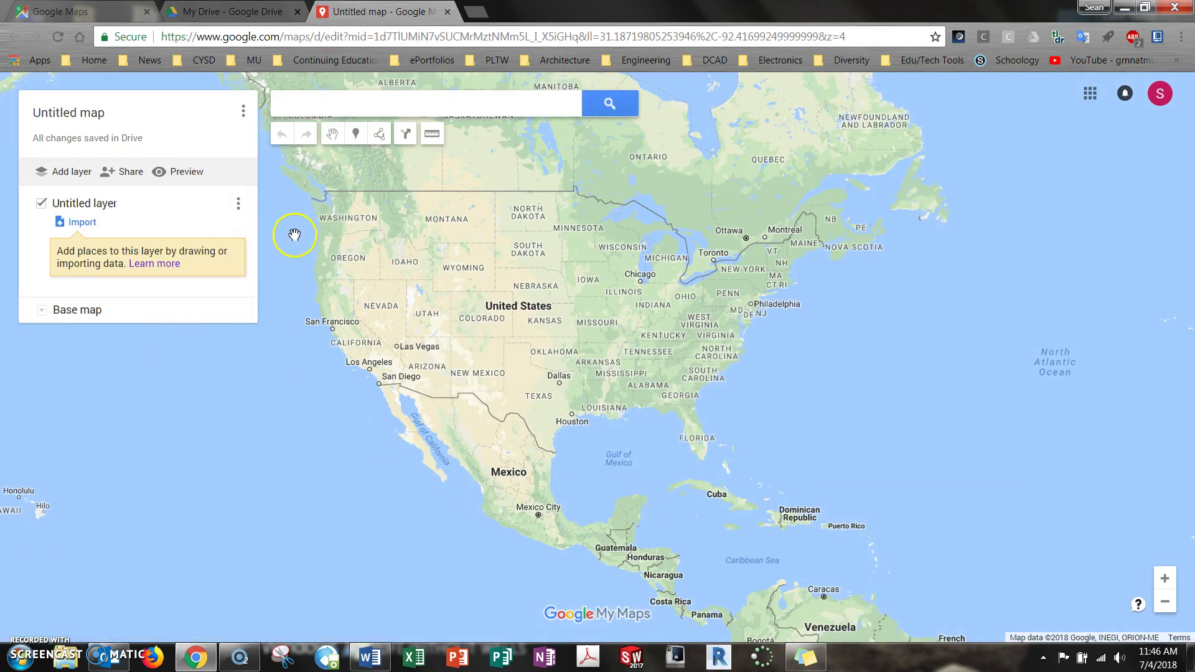
Step: Search the new map for "York, Pa"
click(362, 103)
text(York, Pa)
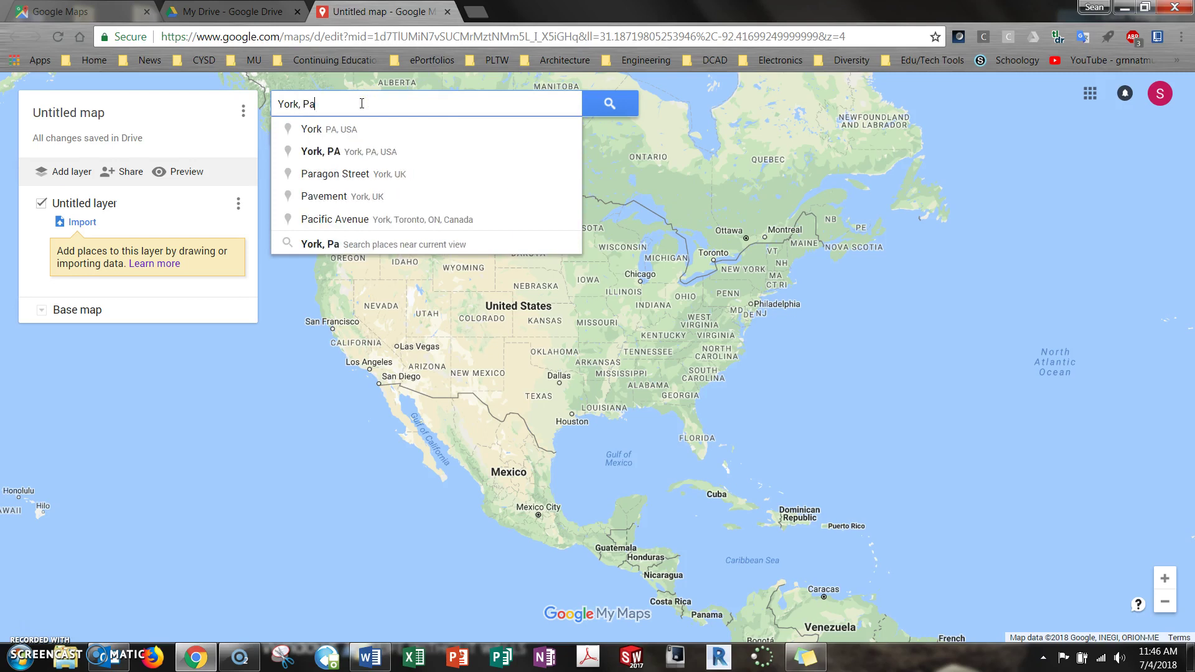
key(Return)
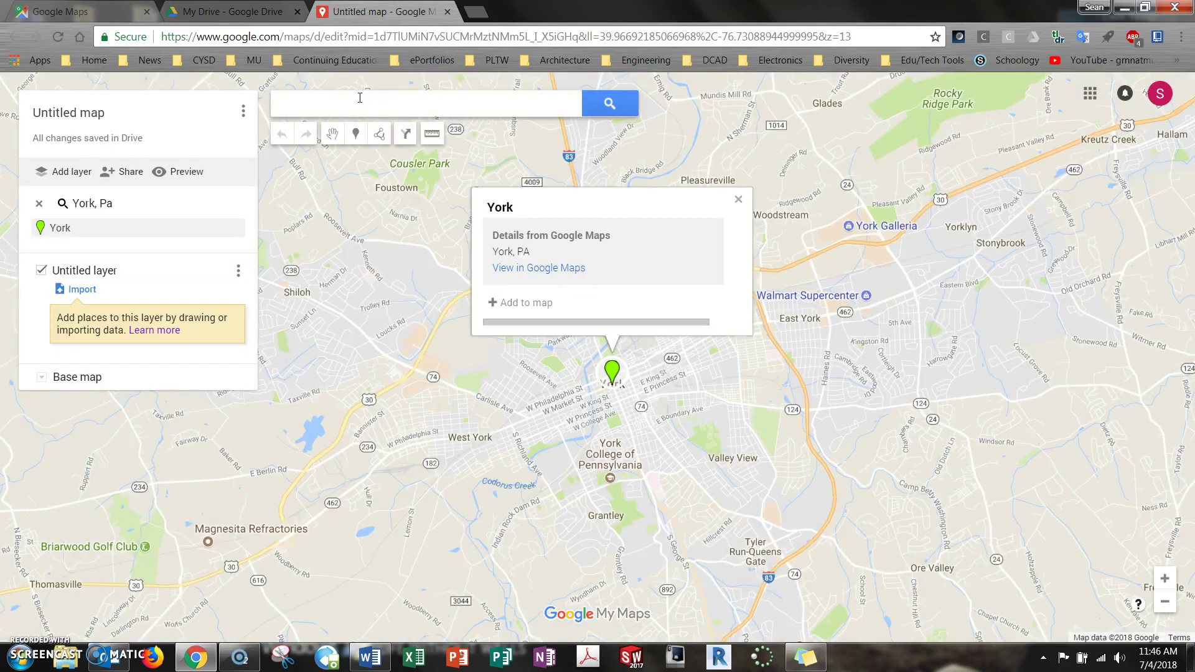
Step: Set the map title to "Downtown York City Trip - Your Name" and save it
click(97, 117)
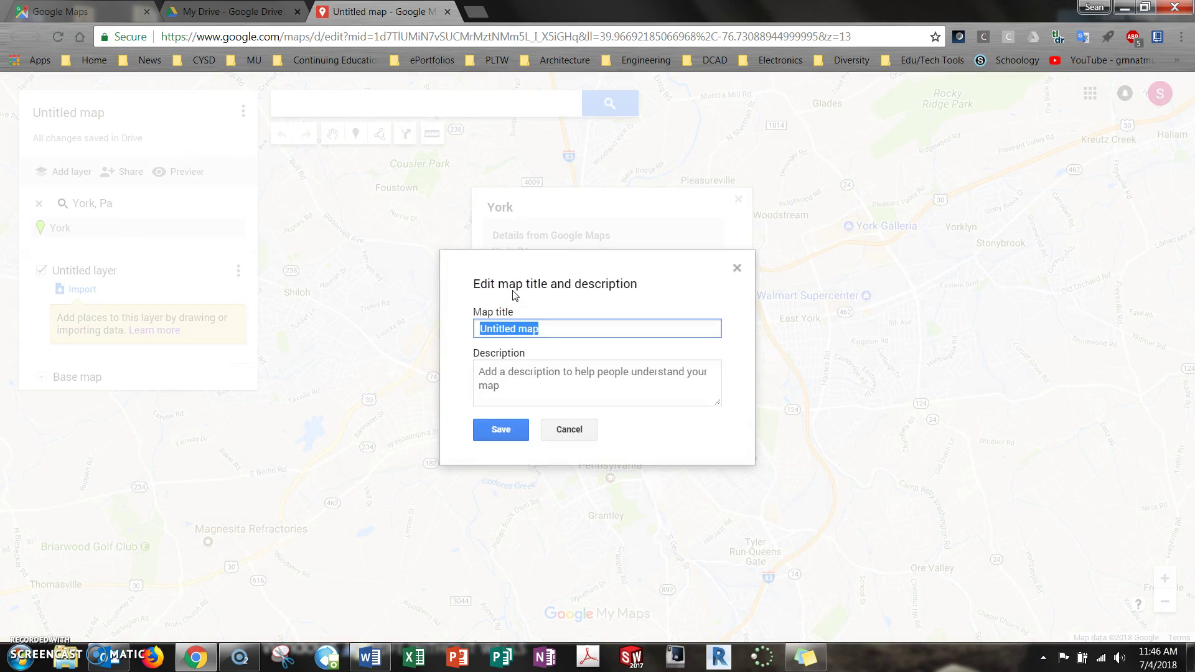
text(Downtown York City)
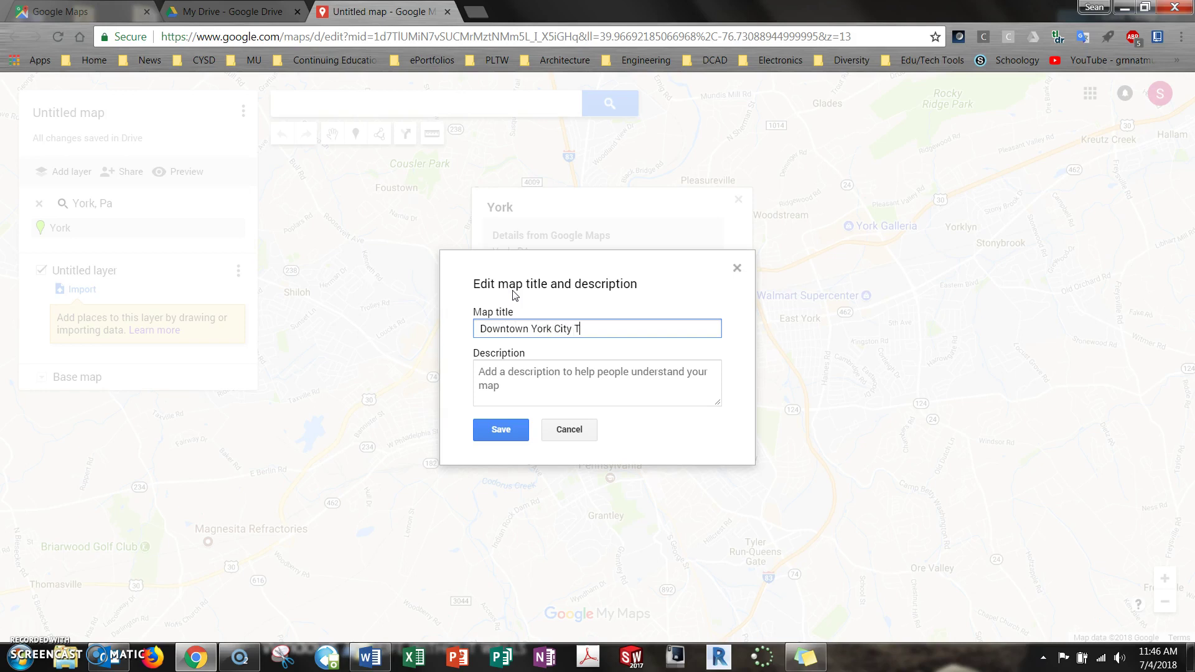
click(545, 290)
text(me)
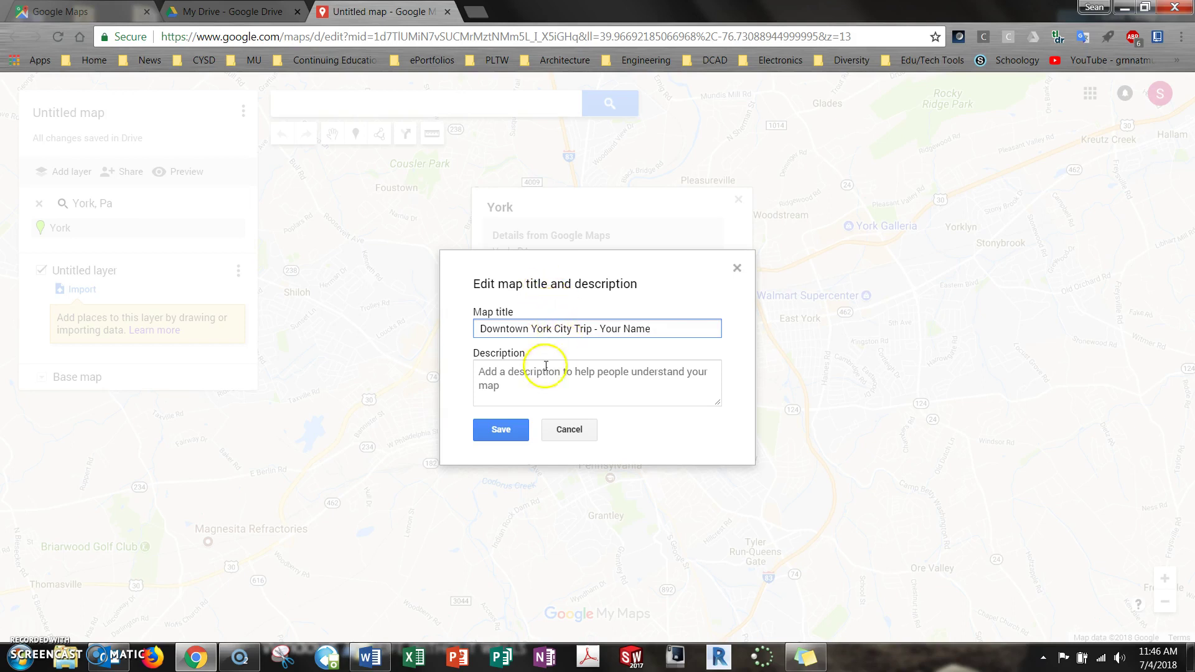
click(503, 431)
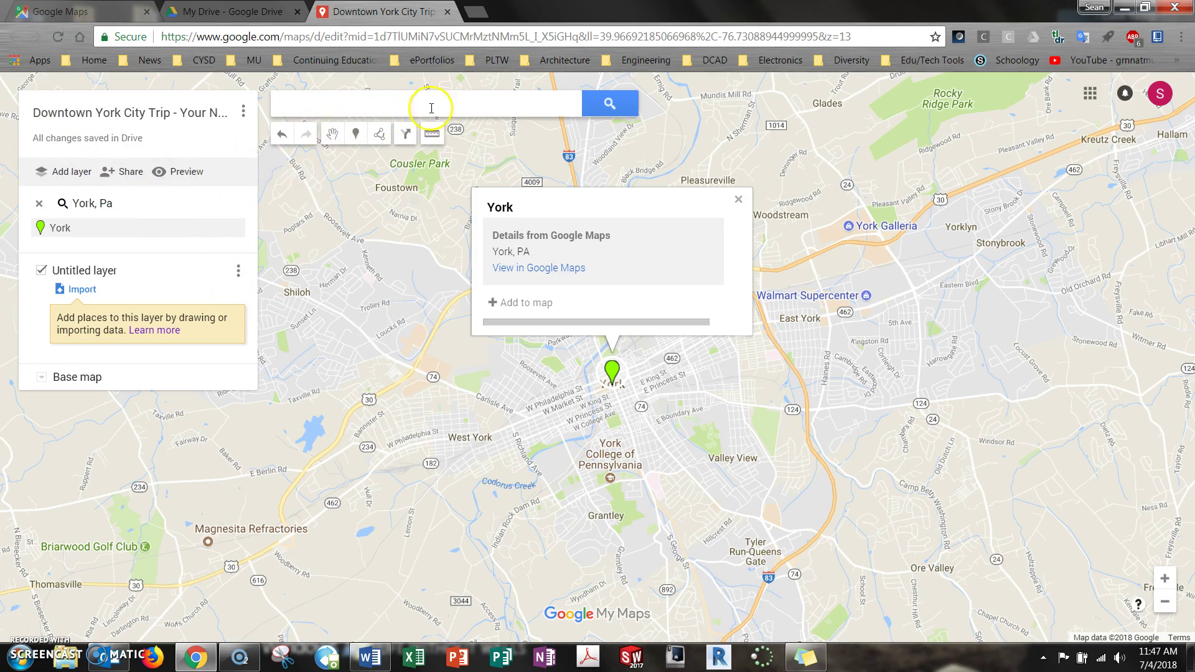
Step: Close York's info card and examine the downtown blocks around Central Market House up close
click(739, 201)
click(669, 415)
scroll(619, 408, up, 2)
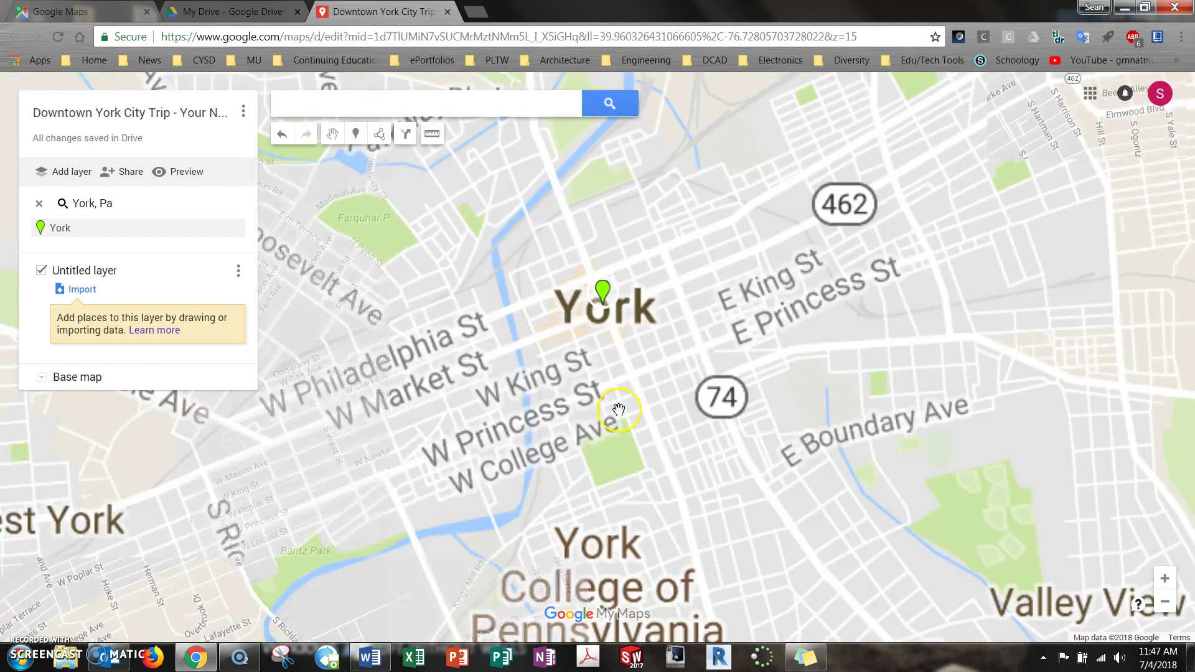
scroll(619, 408, down, 3)
scroll(619, 406, up, 2)
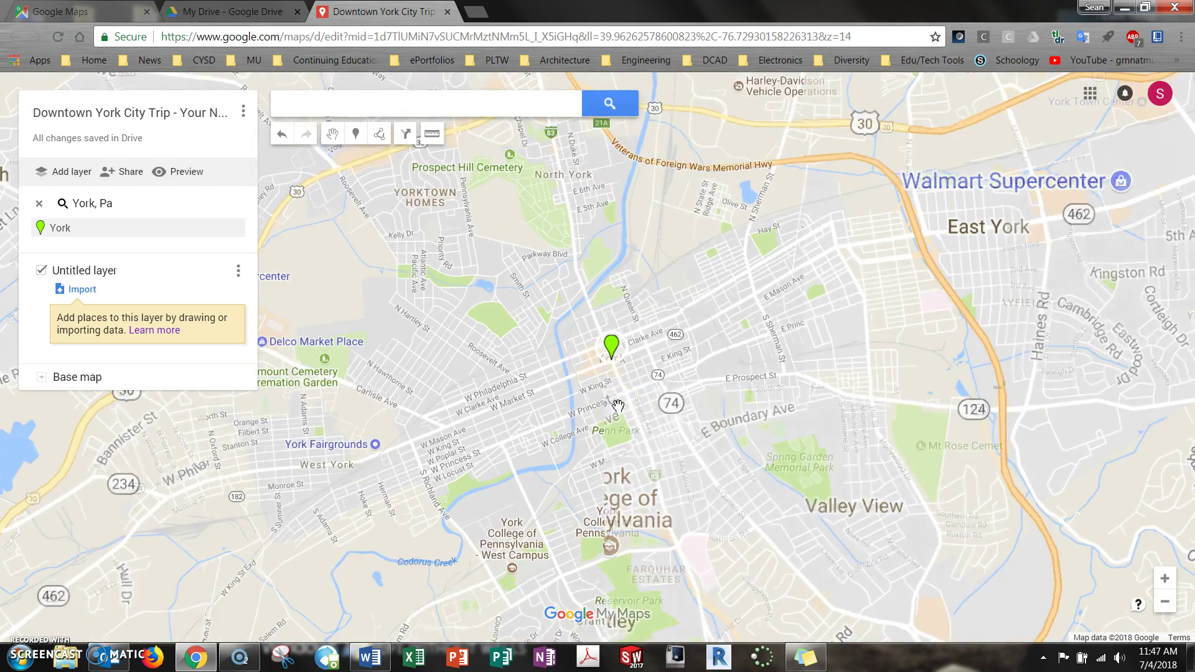
scroll(619, 405, up, 1)
click(636, 428)
drag(595, 380, 609, 407)
scroll(581, 353, up, 2)
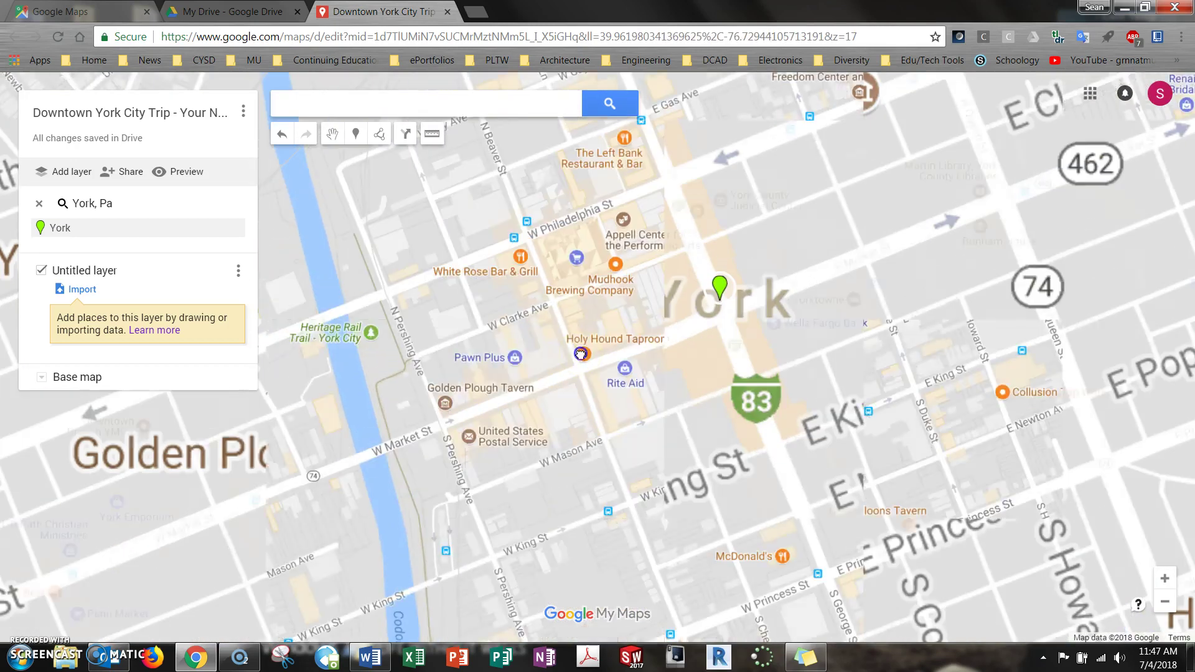
drag(580, 353, 601, 394)
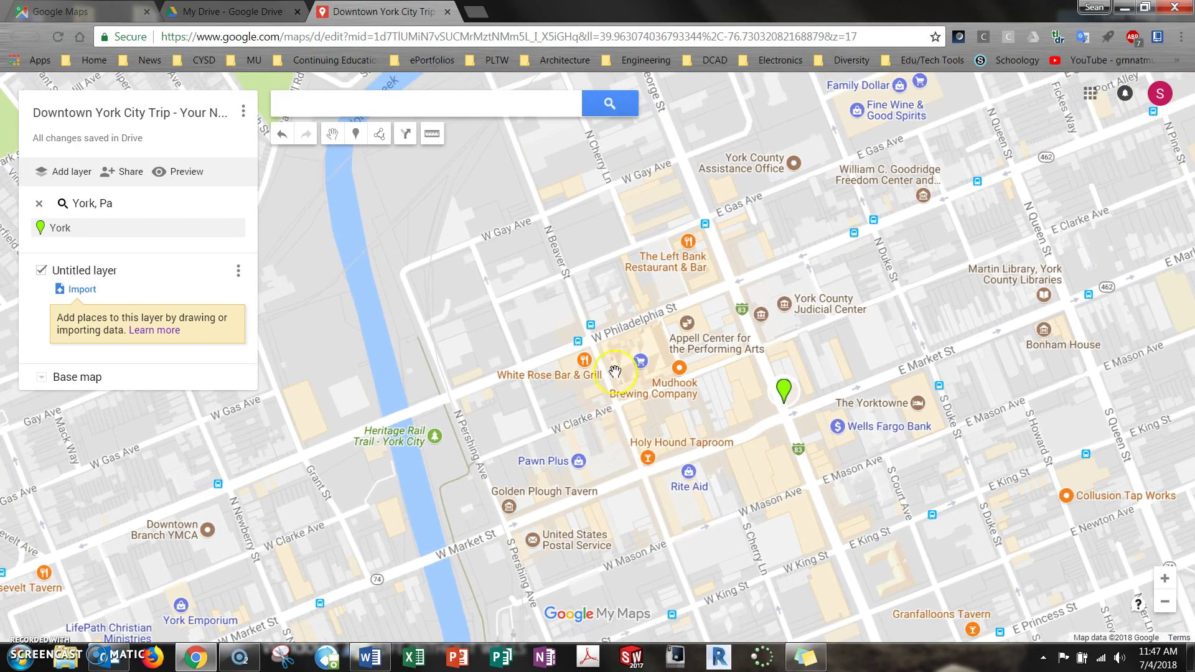
scroll(615, 371, up, 1)
drag(621, 348, 624, 392)
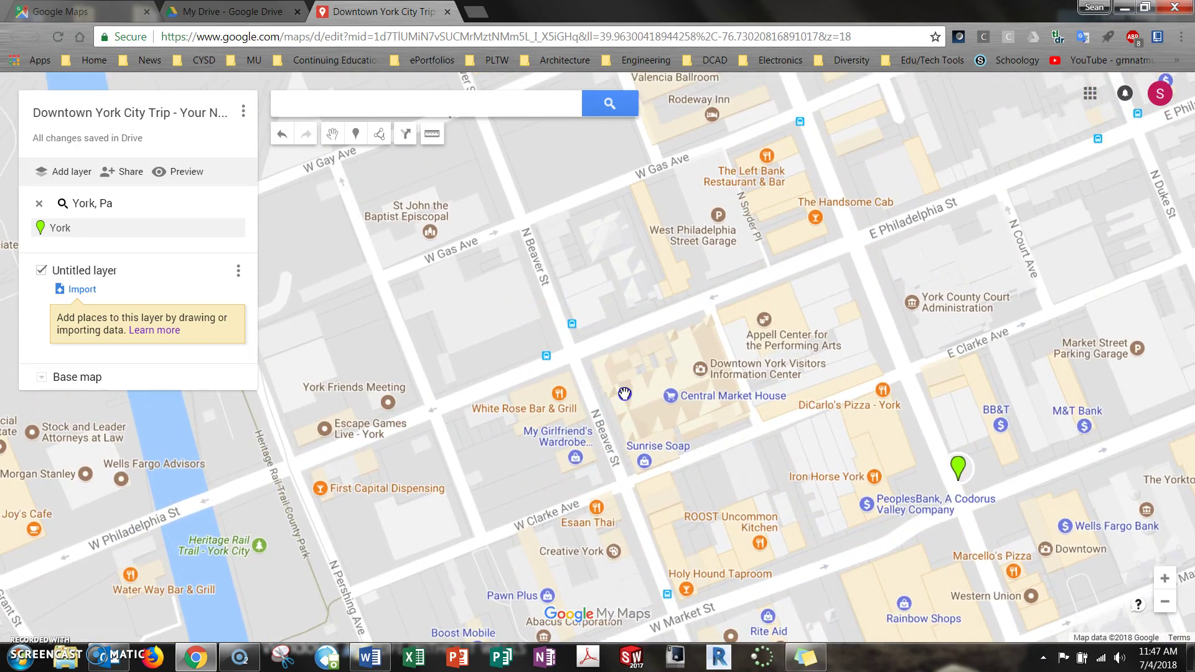
click(525, 357)
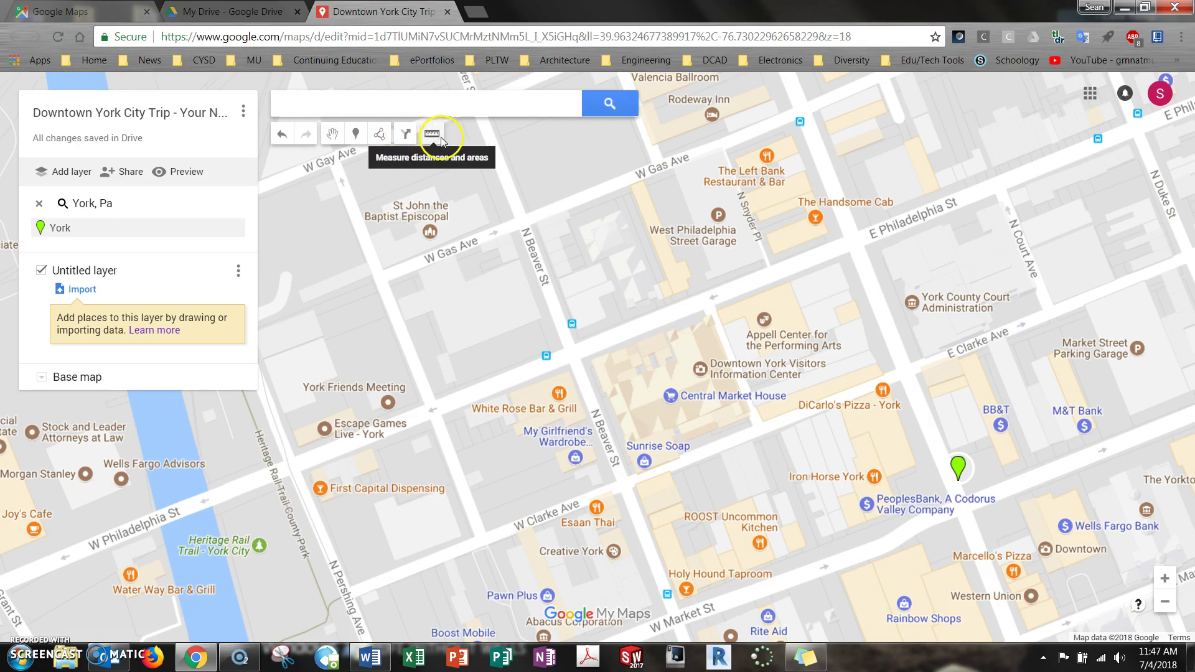
Step: Place a marker on W Philadelphia St beside Central Market House, named "Drop off / Pickup Point", and save it
click(356, 134)
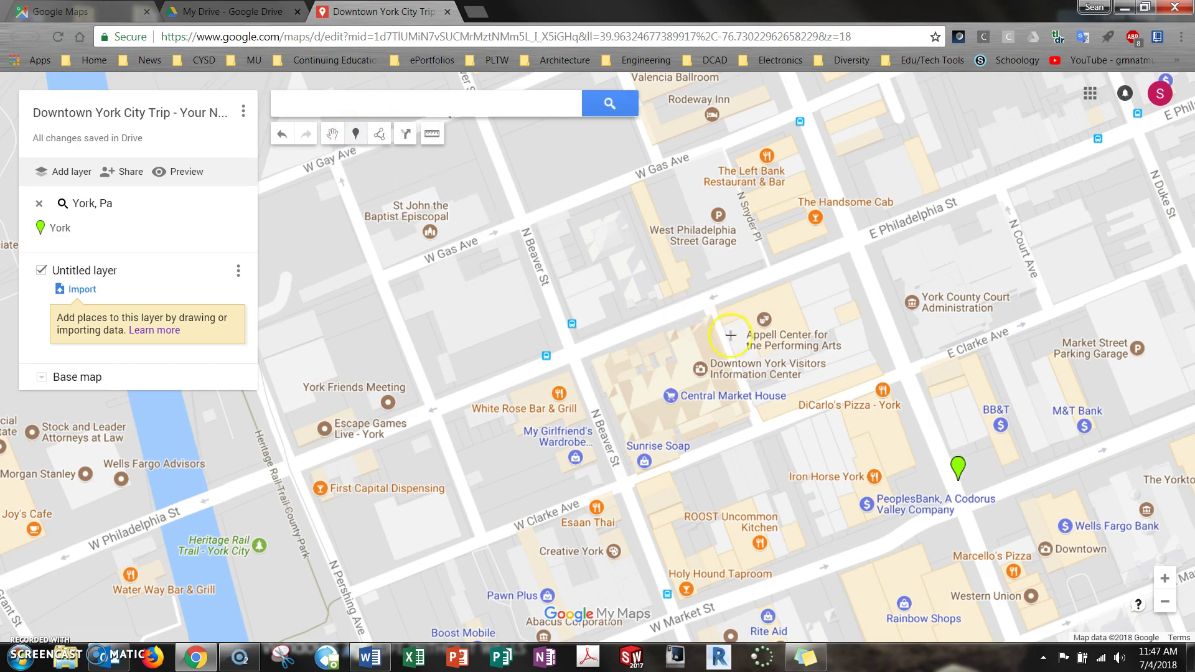
click(636, 325)
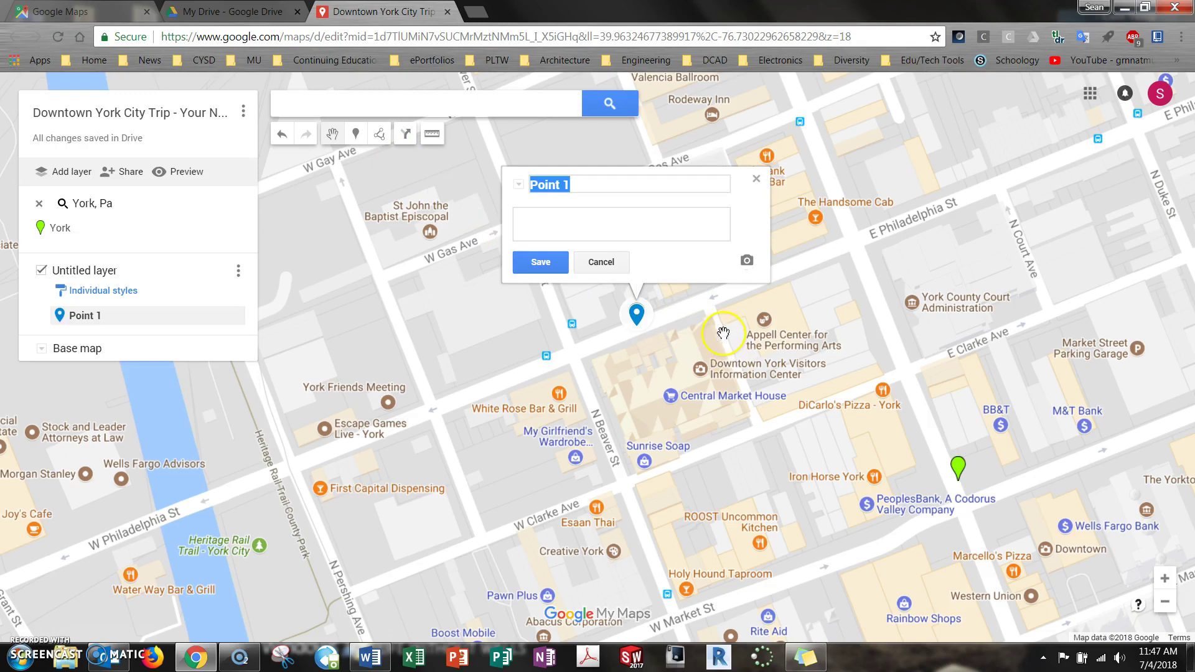
text(Drop)
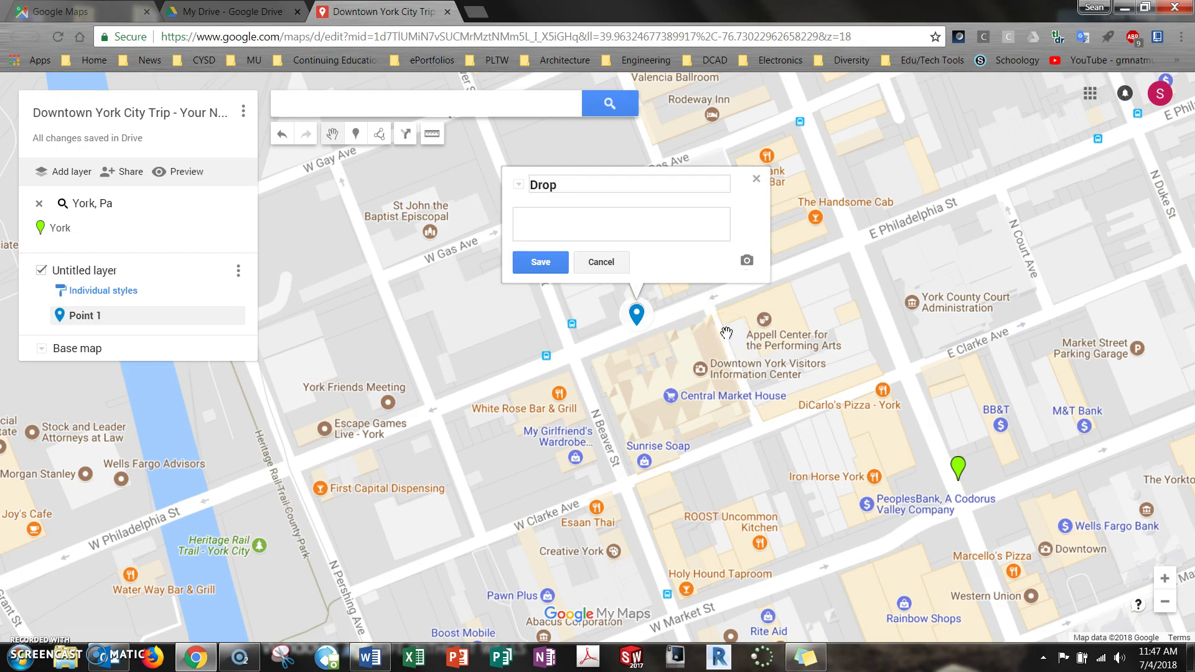
text( off / Pickup Point)
click(546, 267)
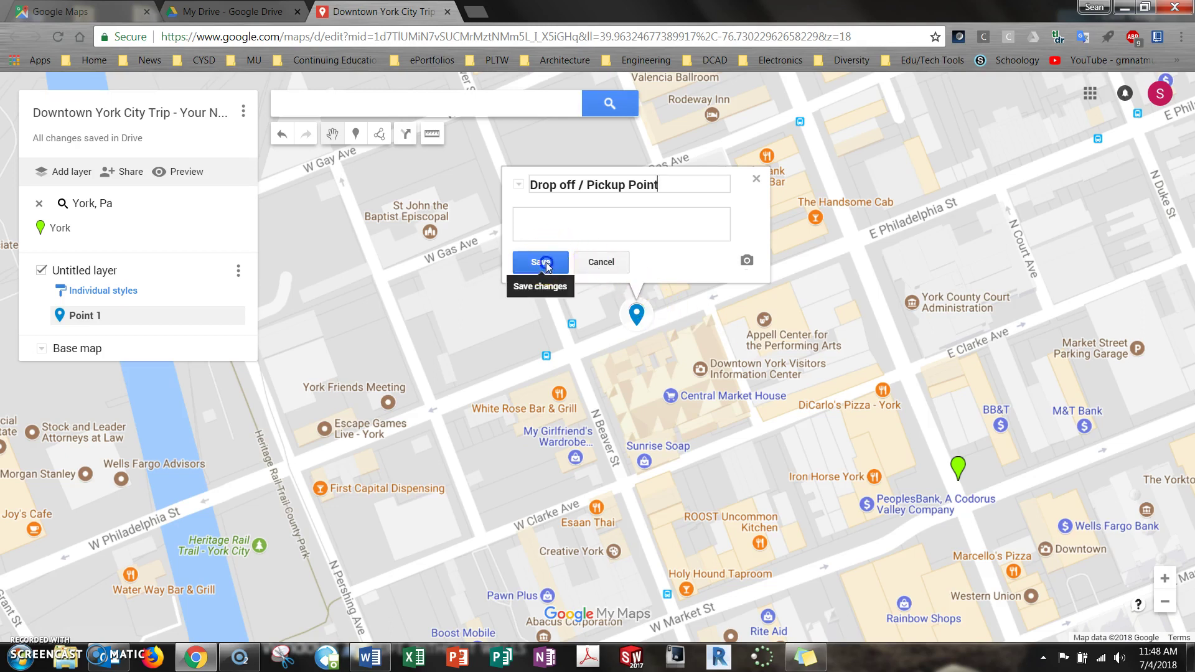
click(755, 182)
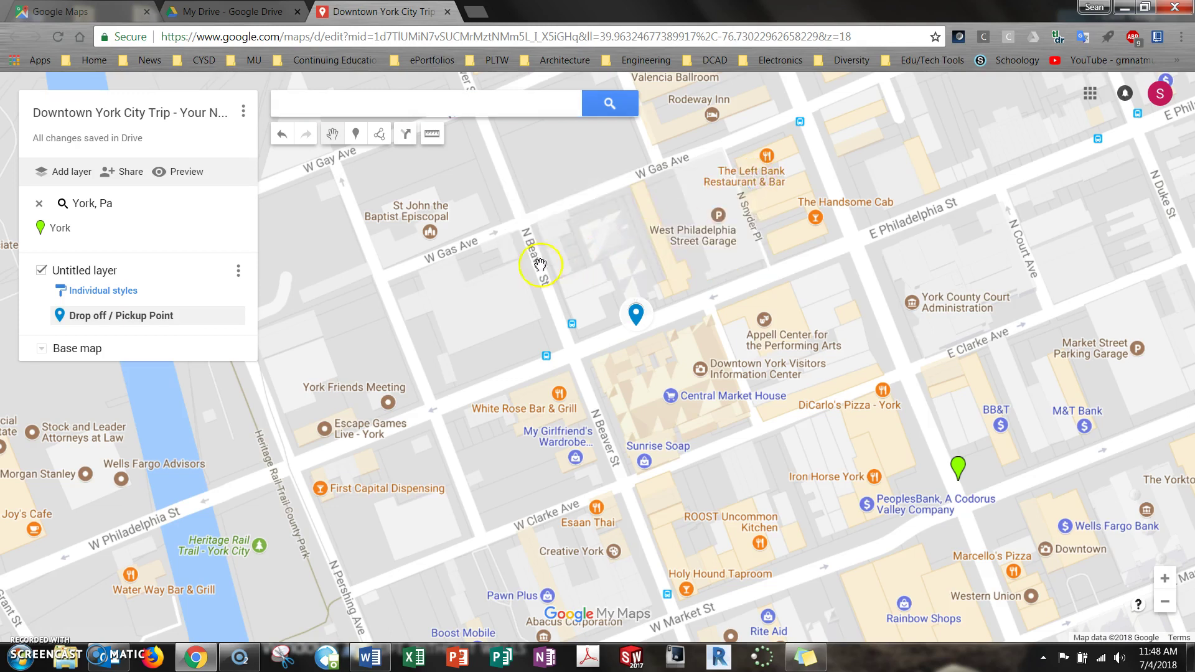
Step: Rename the untitled layer holding the marker as "Points of Interest"
click(101, 273)
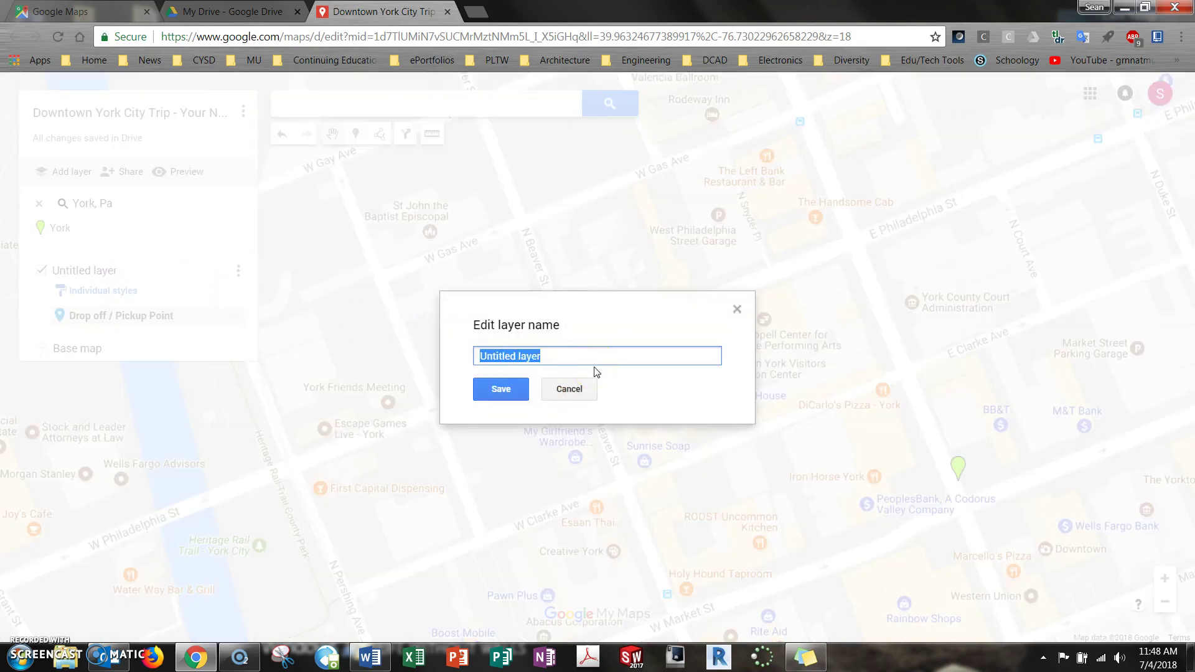
text(Points of Interest)
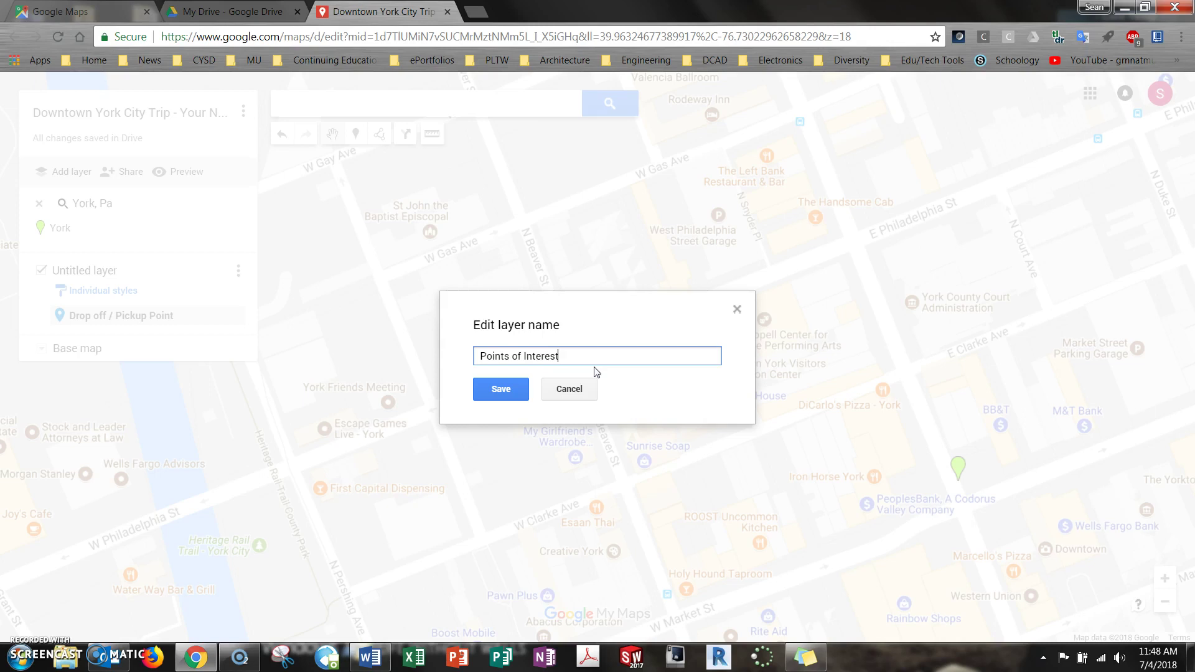
click(500, 389)
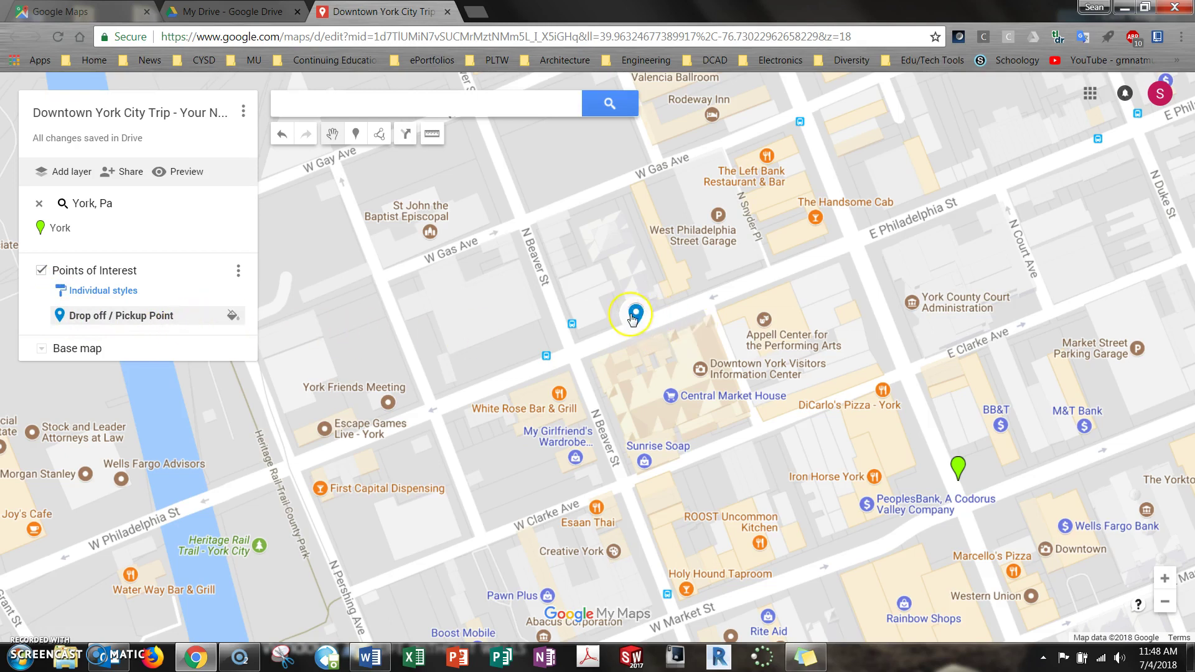
Step: Add a walking route as a new layer for the downtown trip
click(663, 330)
mouse_move(780, 416)
mouse_down()
mouse_move(776, 320)
mouse_move(764, 300)
mouse_up()
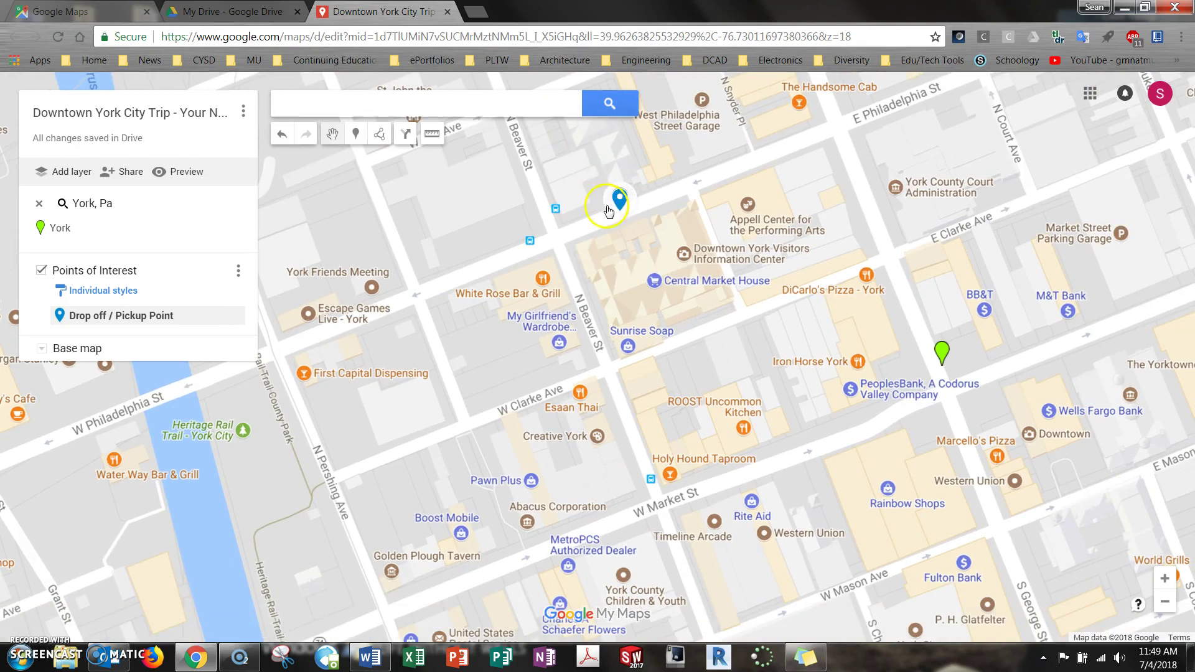
scroll(797, 252, down, 1)
drag(984, 395, 725, 346)
scroll(834, 421, down, 1)
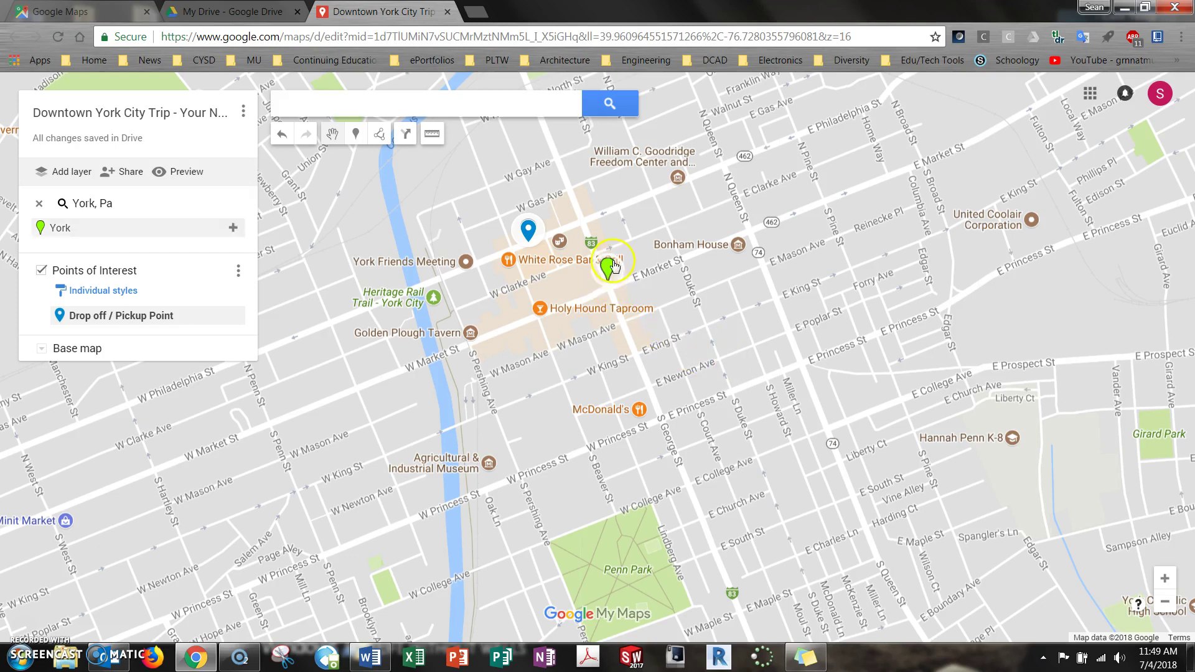
scroll(677, 256, up, 1)
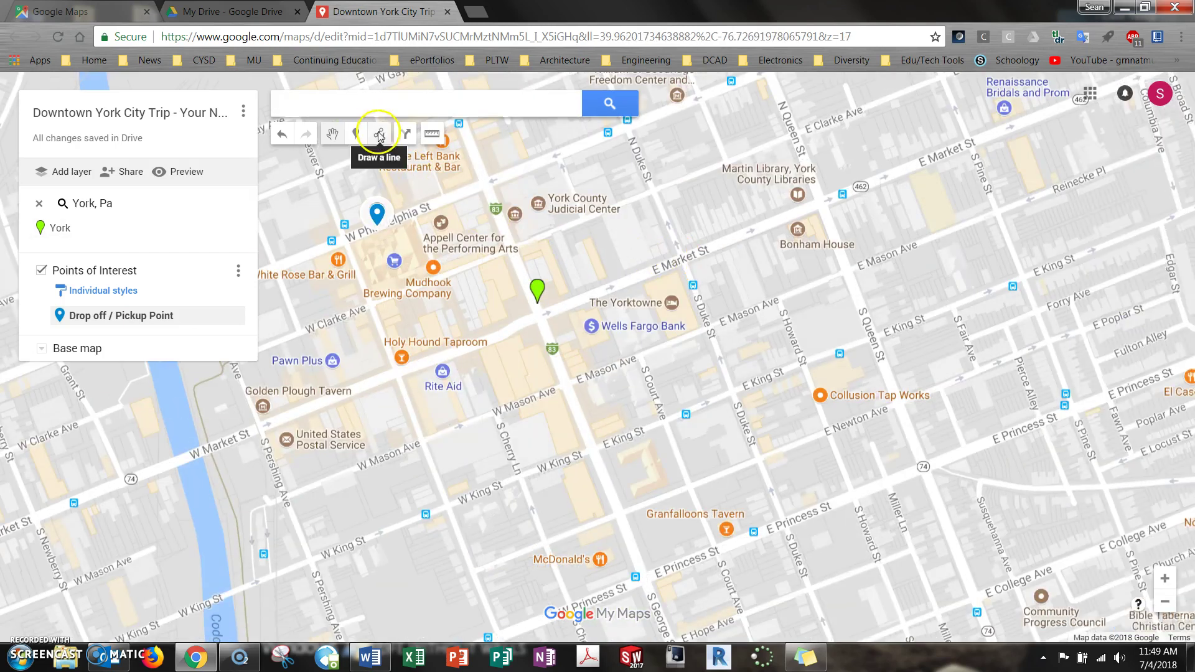
click(379, 134)
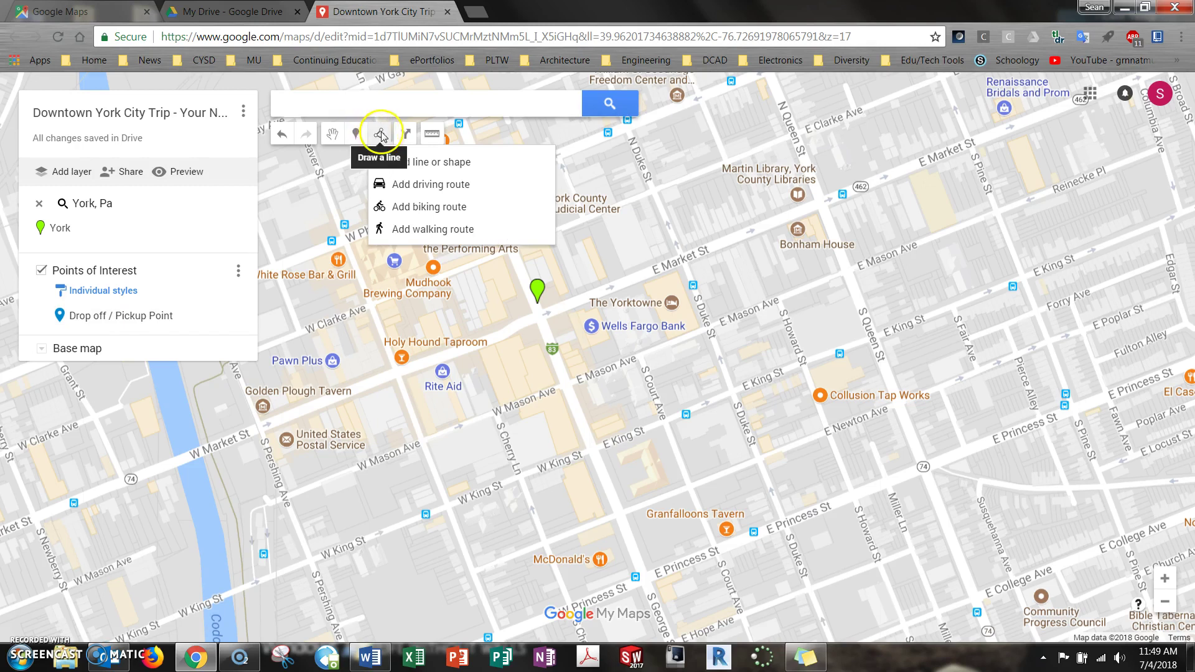
click(378, 137)
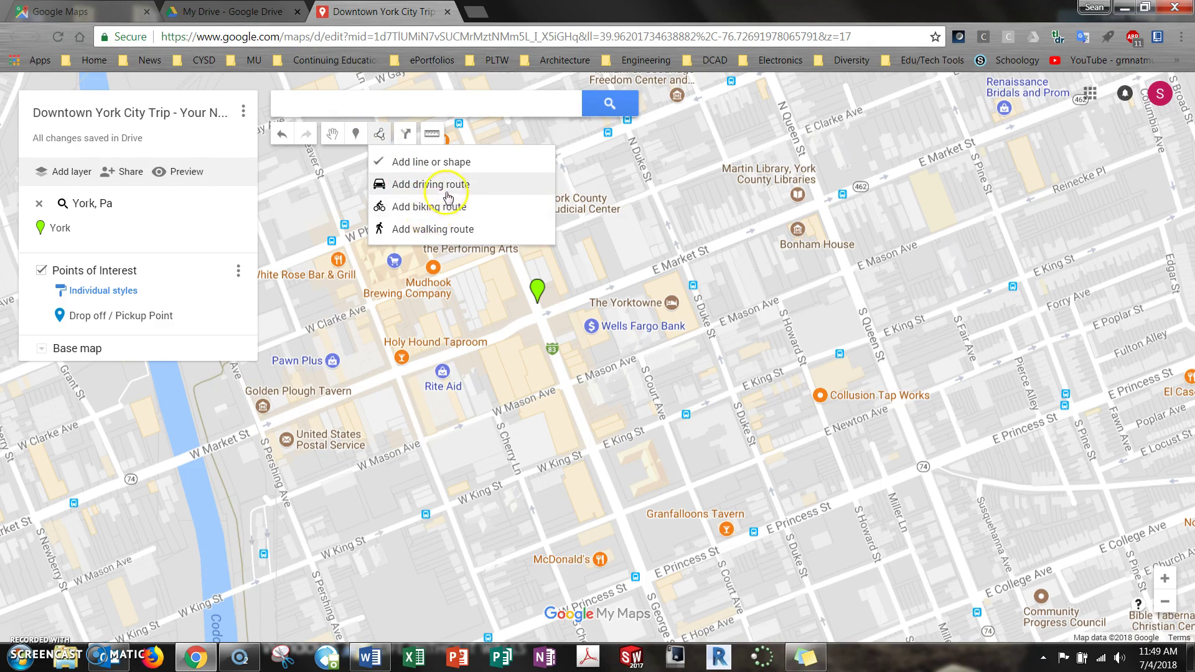
click(462, 234)
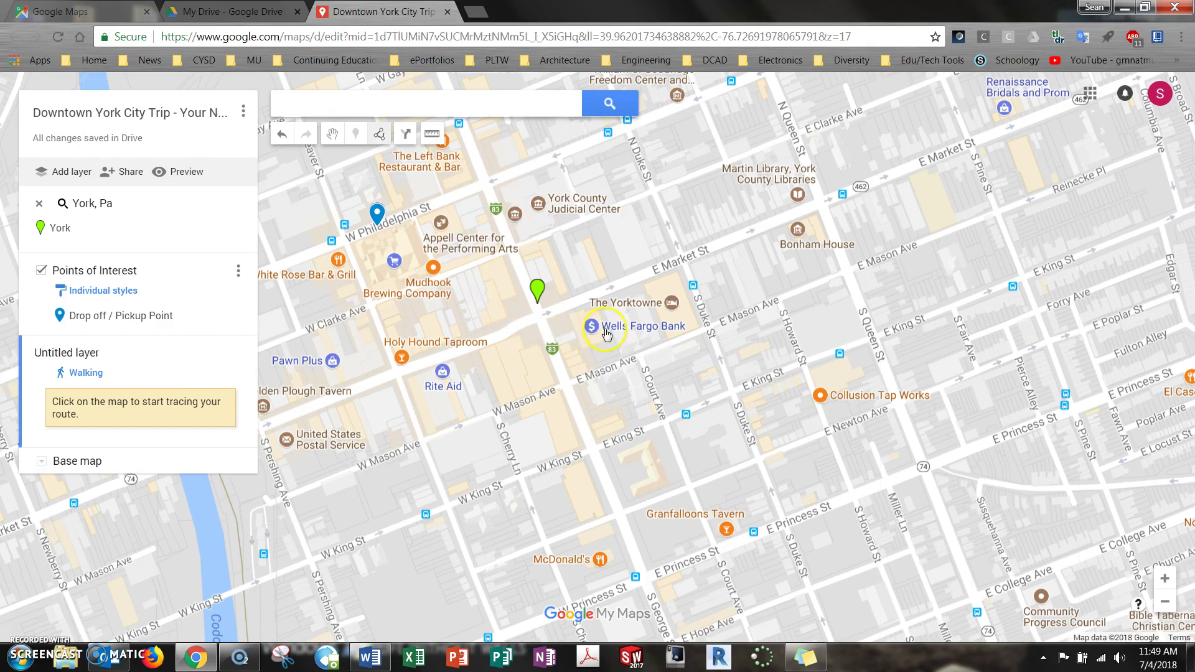
Step: Trace the walking route from the Drop off / Pickup Point along Philadelphia St to George St, turning toward Market St at the York marker
click(381, 224)
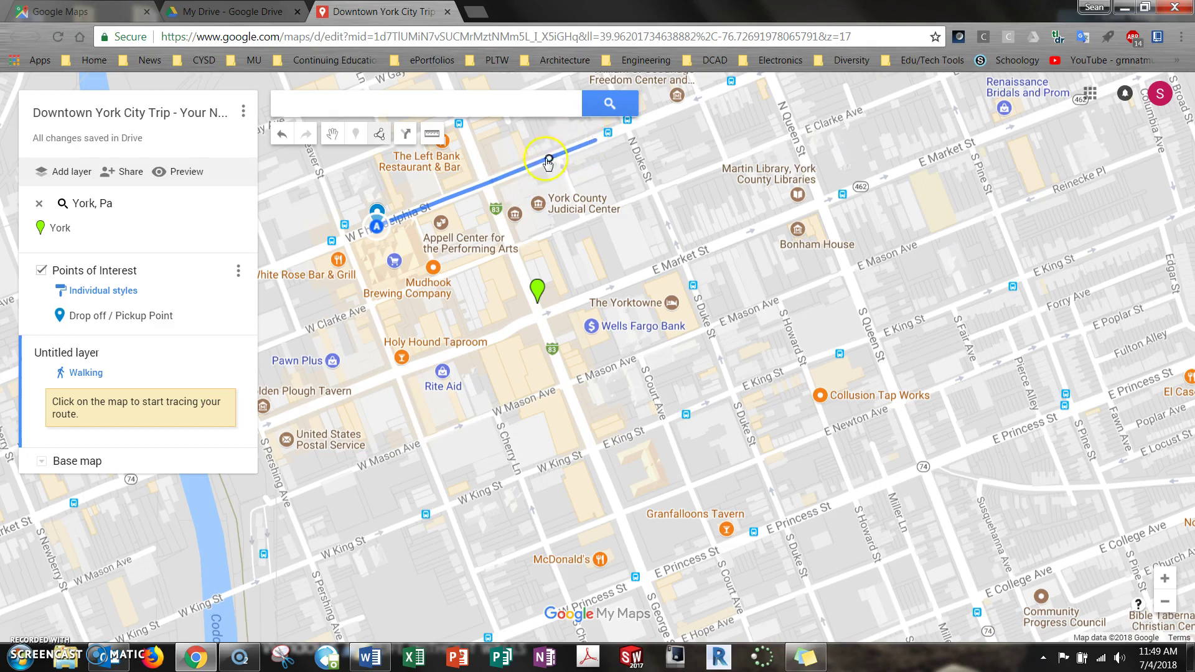
click(487, 185)
mouse_move(480, 183)
mouse_down()
mouse_move(502, 203)
mouse_move(527, 274)
mouse_move(501, 241)
mouse_move(489, 186)
mouse_move(538, 318)
mouse_up()
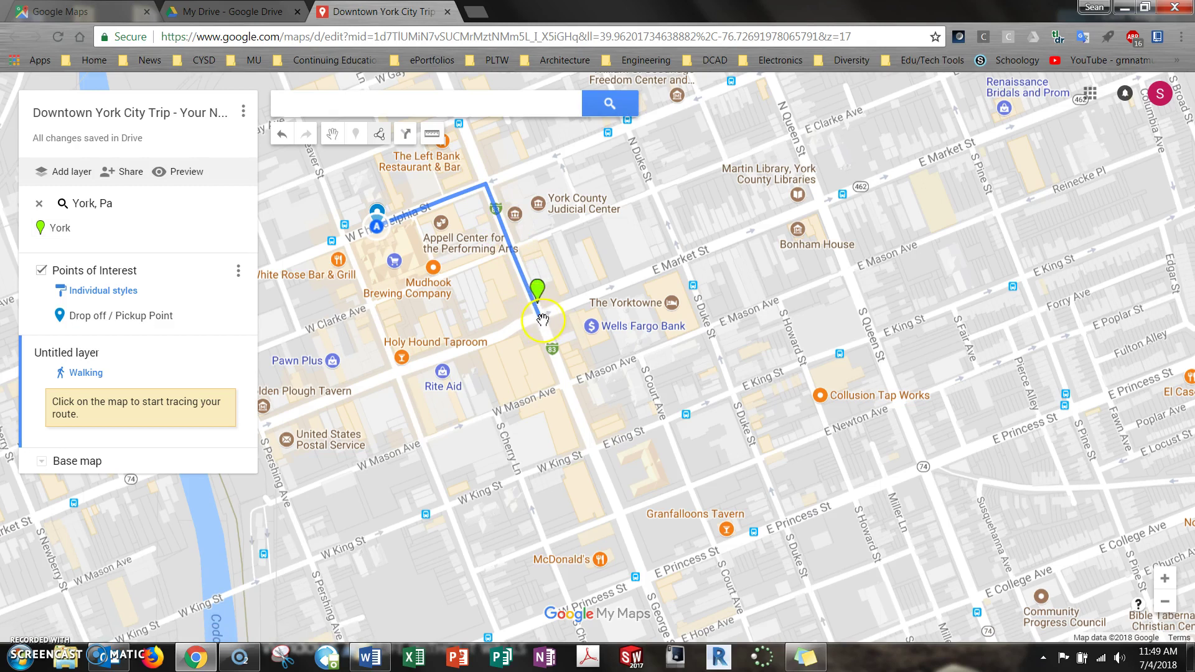
drag(540, 319, 523, 302)
click(528, 319)
mouse_move(499, 256)
mouse_down()
mouse_move(491, 214)
mouse_move(539, 318)
mouse_up()
Step: Continue the walking route along E Market St to Queen St and down S Queen St to E Princess St
click(643, 277)
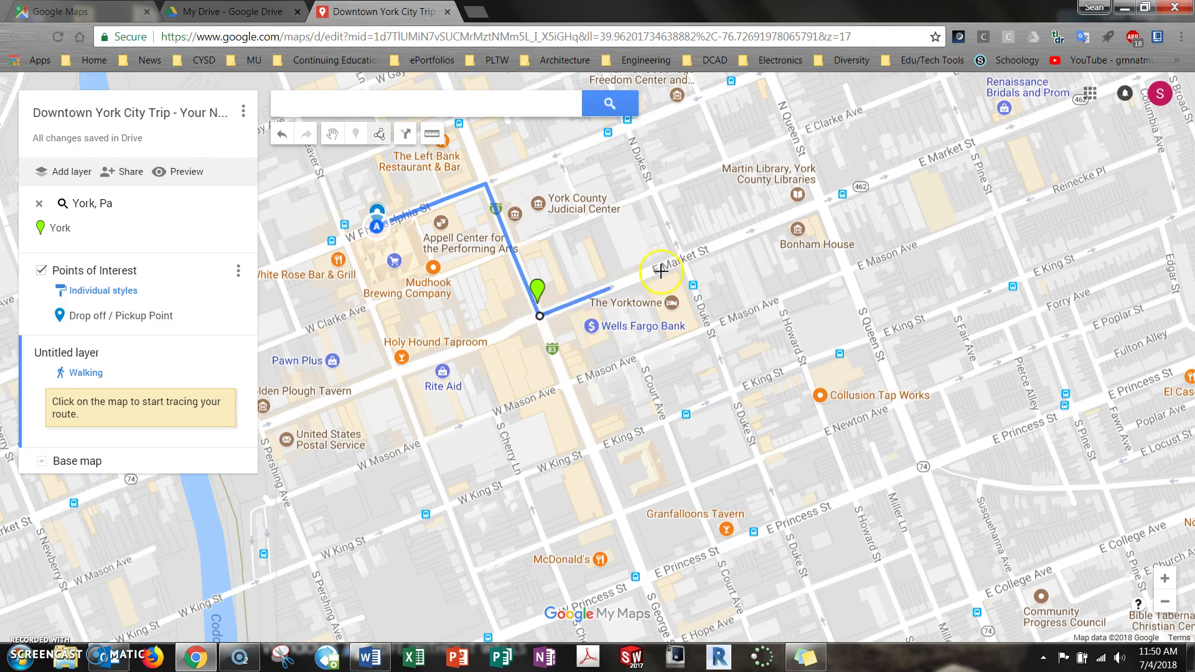
click(823, 205)
click(896, 408)
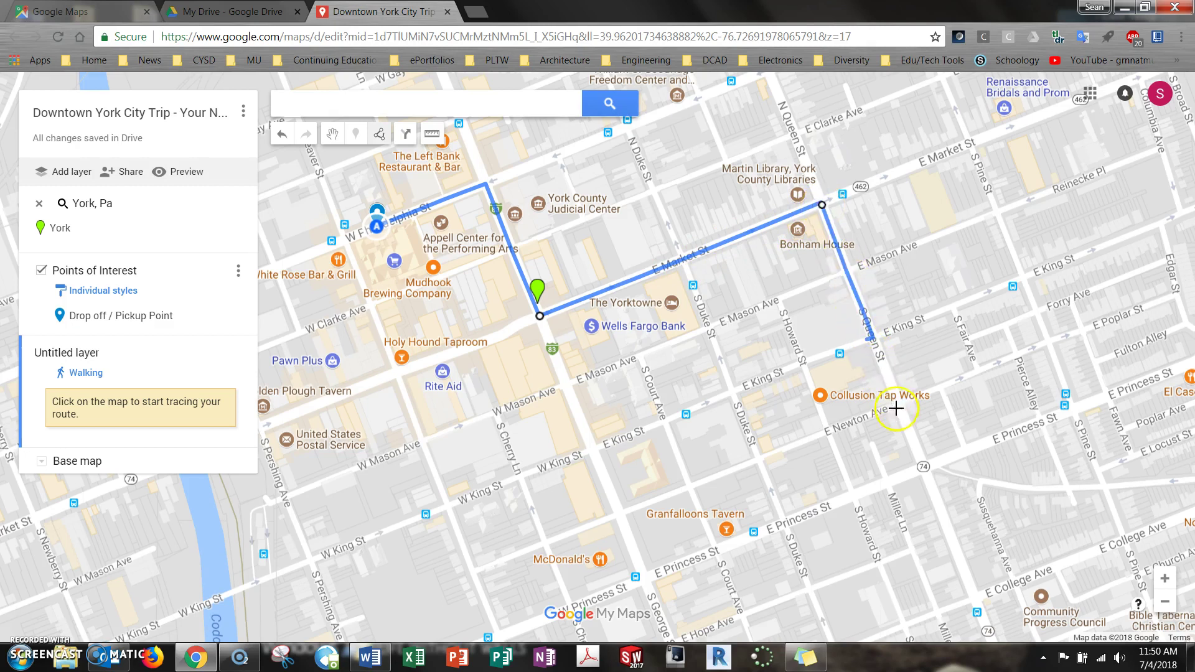
click(922, 470)
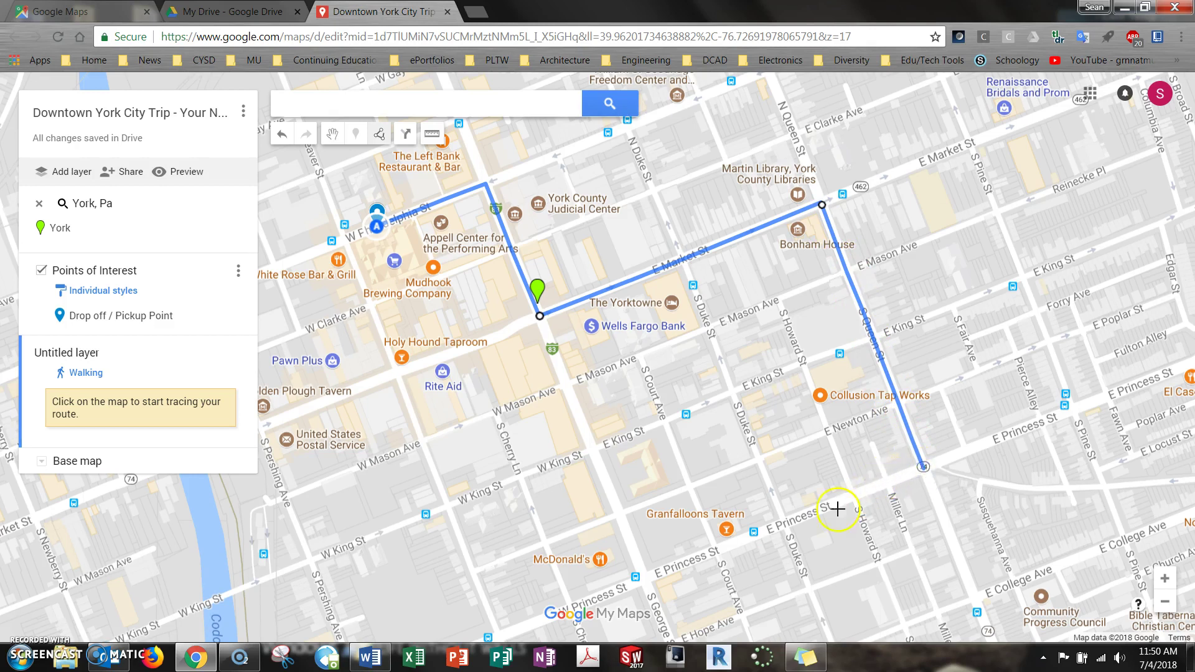
Step: Finish the walking route along Princess St to S Beaver St, up to W Philadelphia St and back to the Drop off / Pickup Point
click(748, 538)
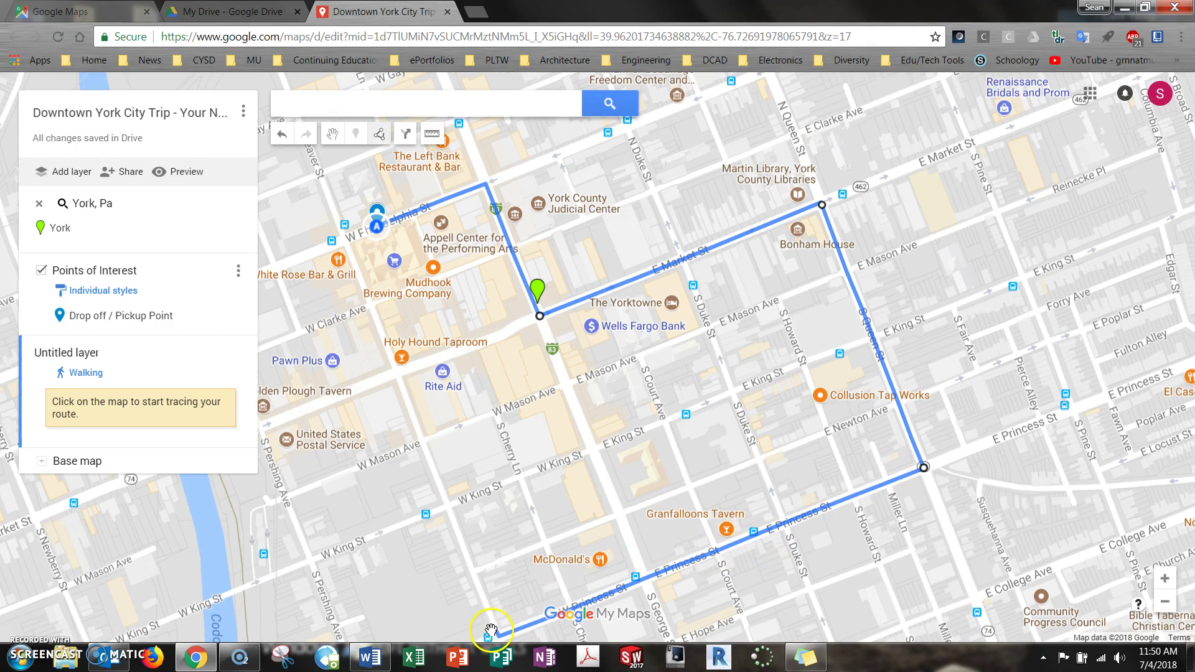
double_click(495, 630)
click(450, 511)
click(392, 346)
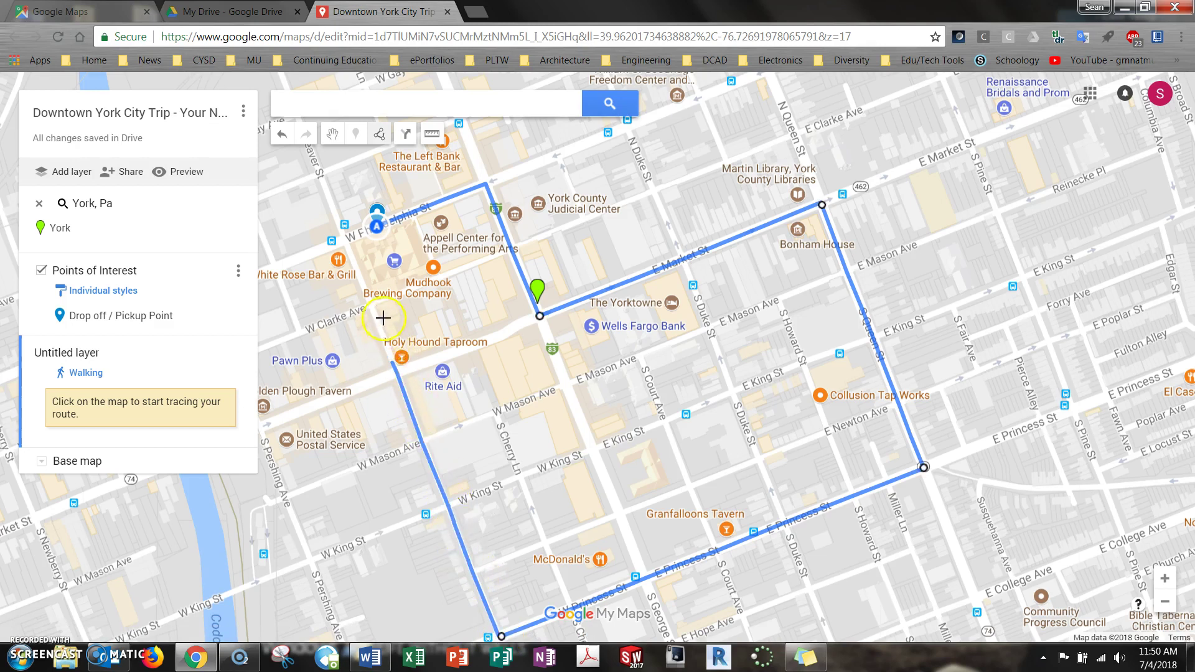
click(349, 241)
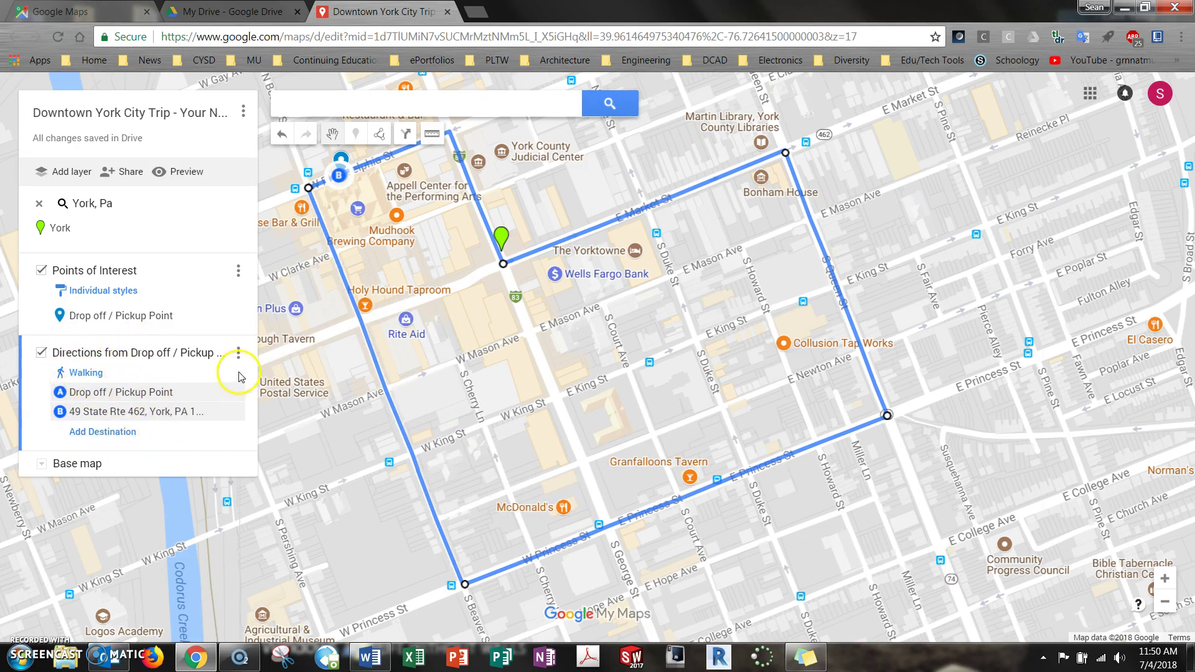
Step: Make Points of Interest the active layer instead of the walking directions layer
drag(592, 327, 637, 347)
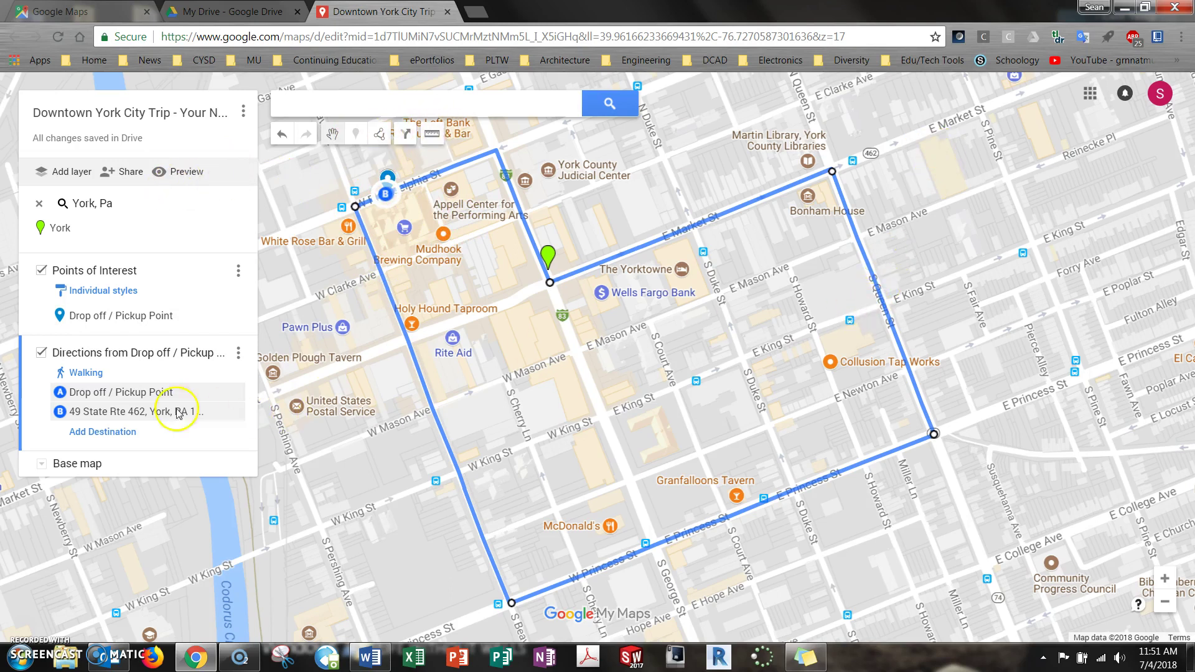
click(358, 136)
click(388, 196)
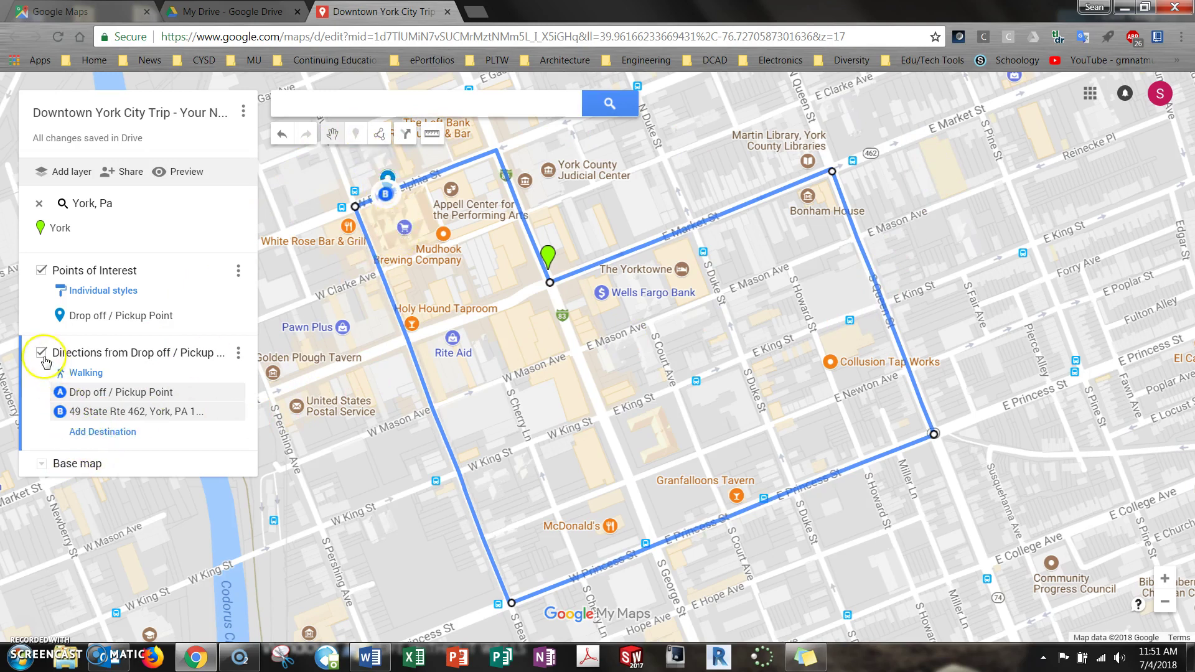
click(119, 271)
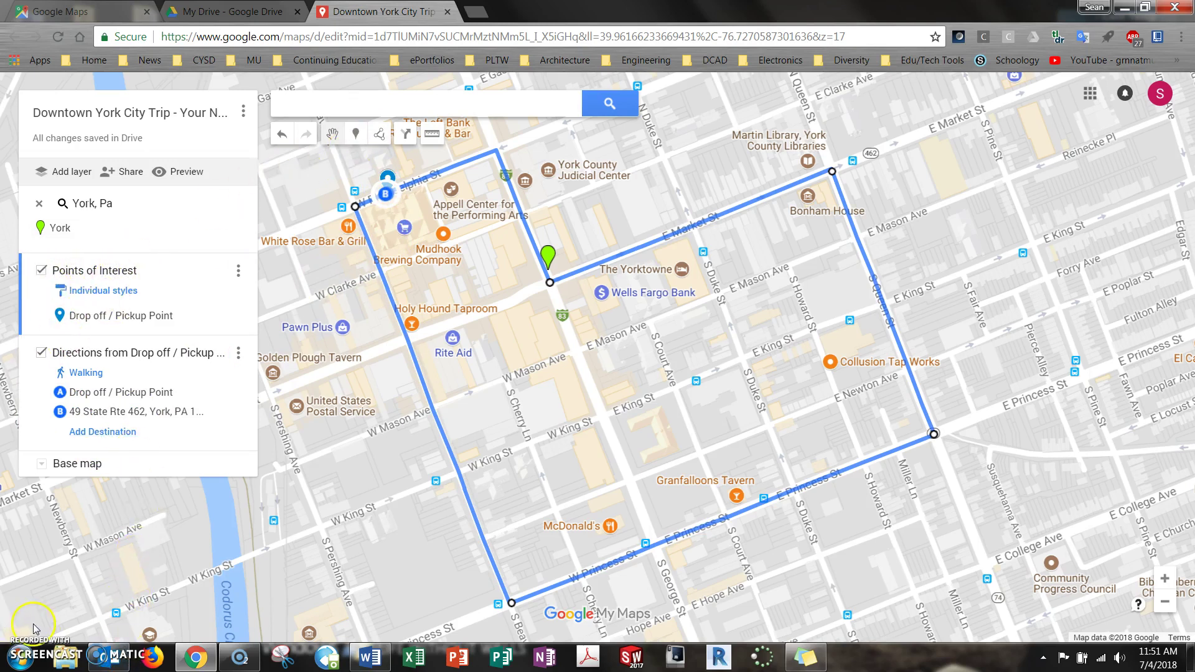
drag(34, 627, 21, 608)
drag(33, 260, 36, 264)
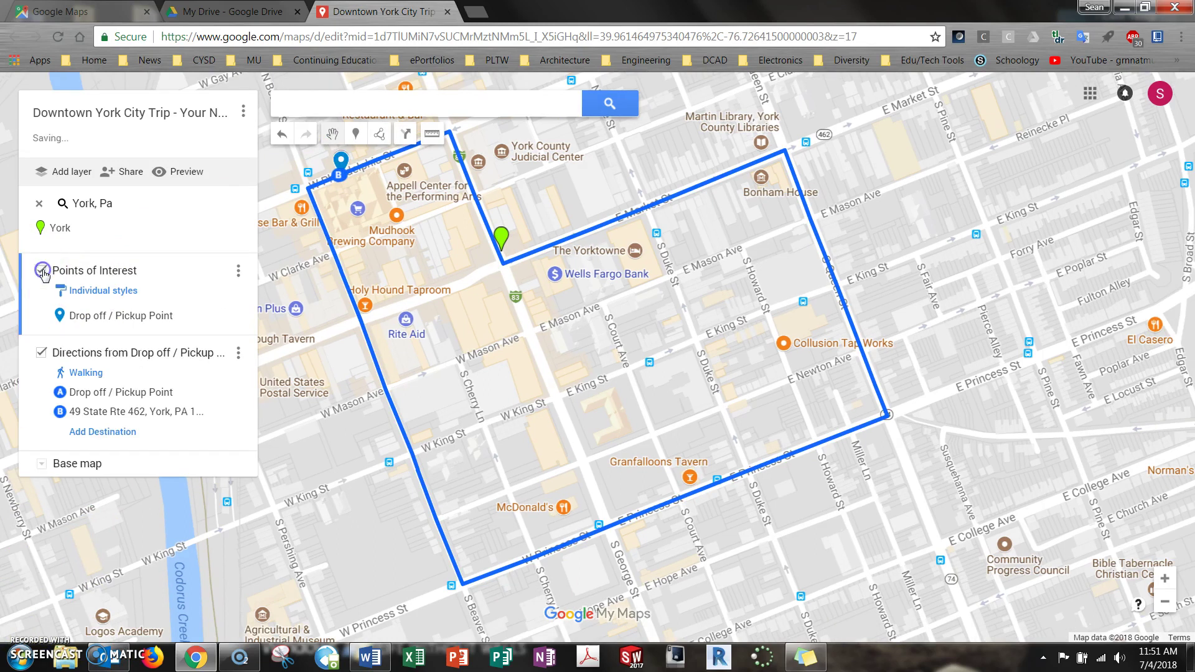
Step: Place a marker at Martin Library on E Market St, named "Martin Library" with the description "Year Built", and save it
click(357, 138)
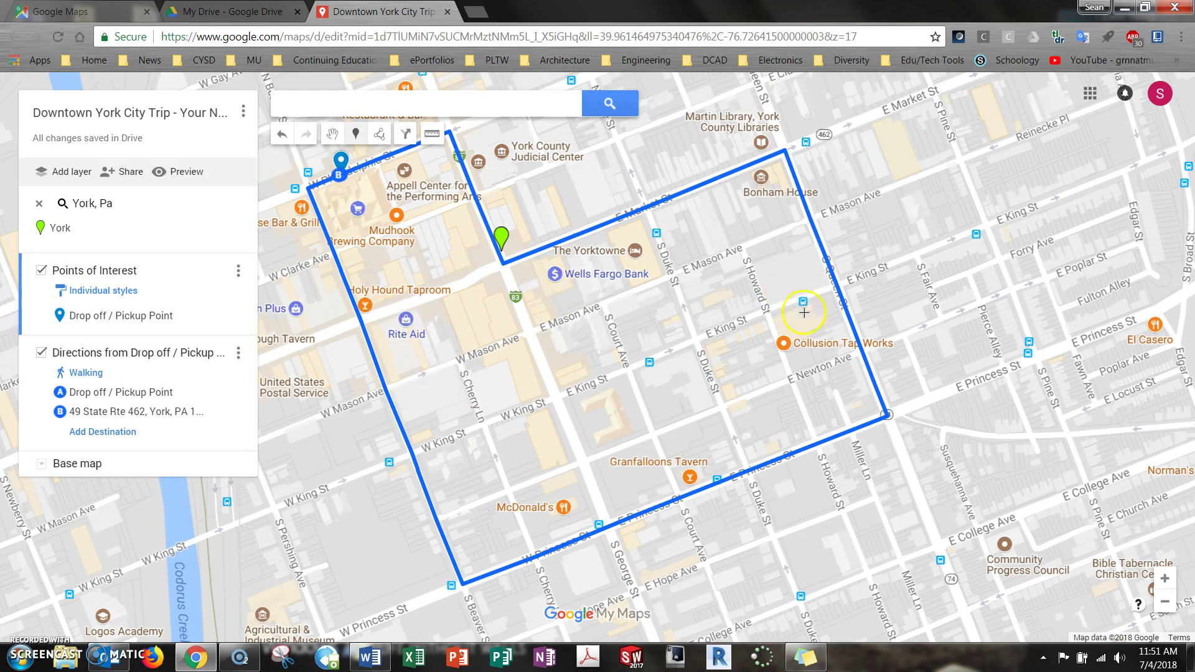
click(768, 155)
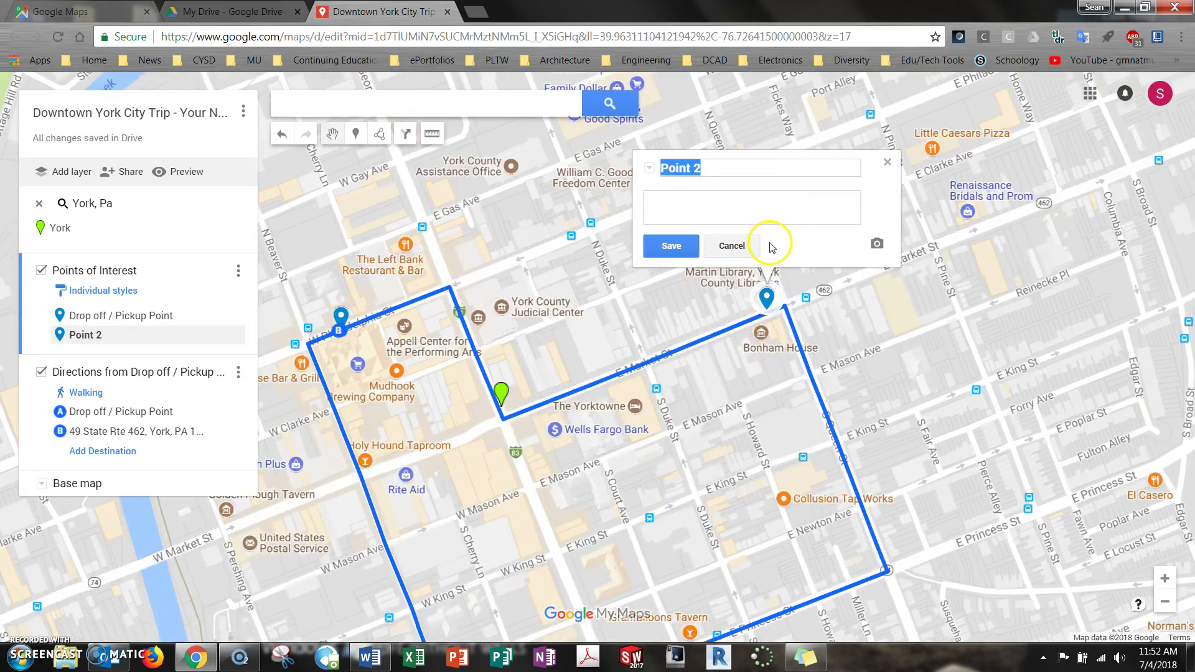
text(Martin Library)
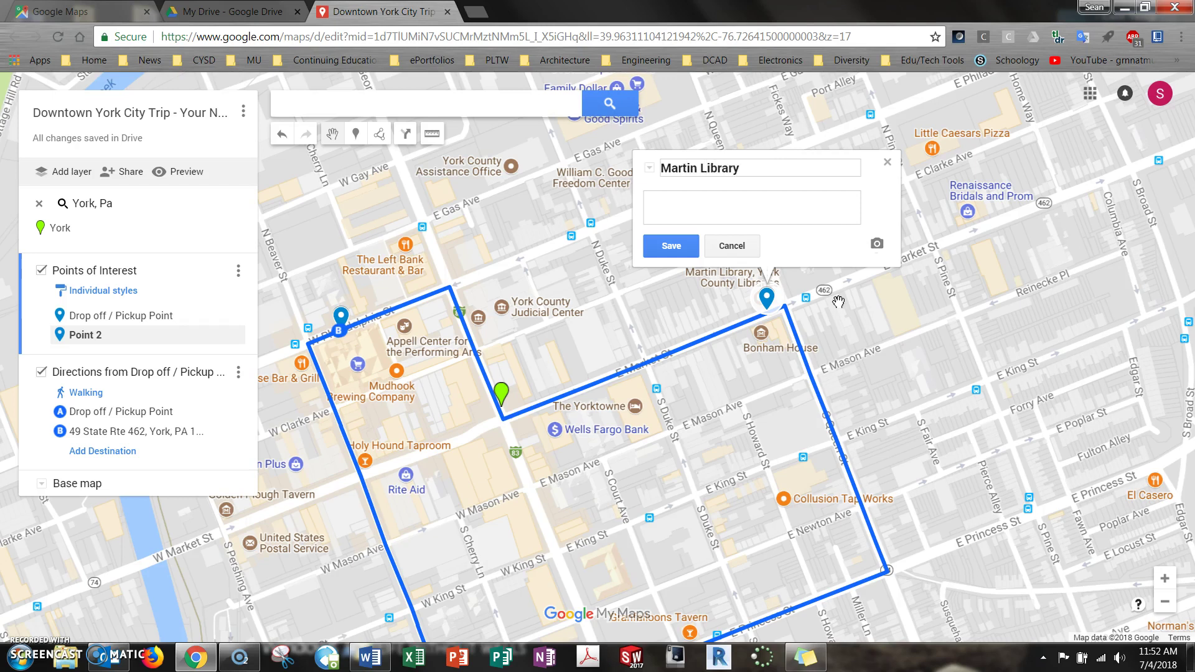
click(774, 206)
text(ar Built)
key(Return)
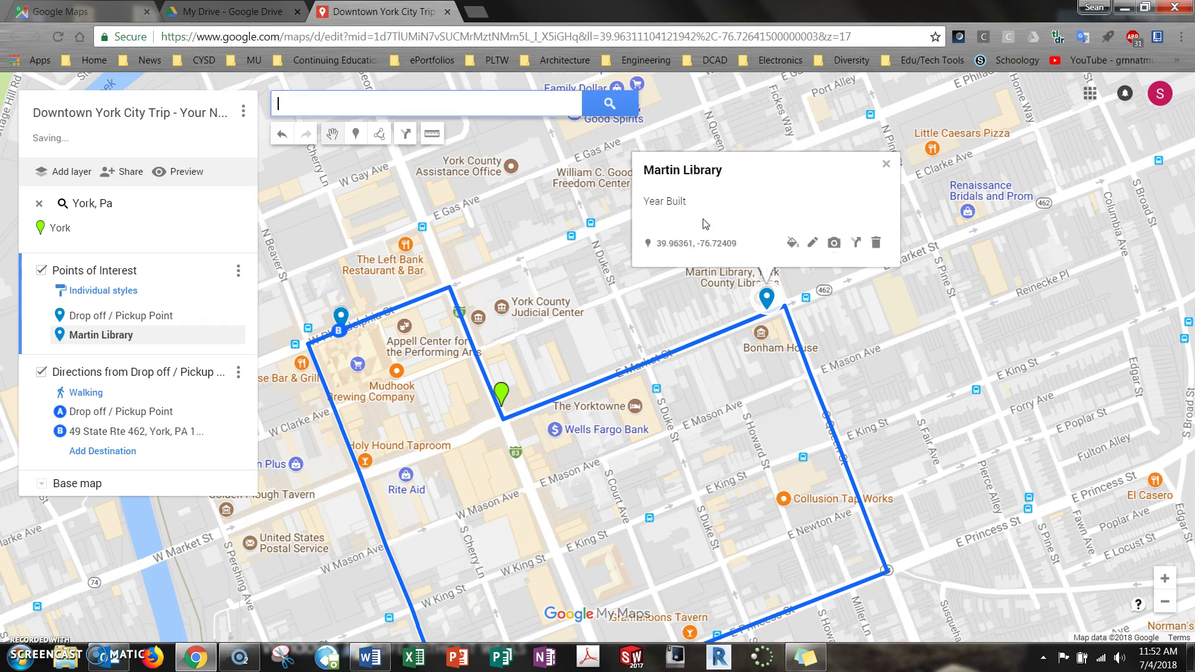
Step: Add the lines "Architect" and "Style(s)" to the Martin Library marker's description and save it
click(678, 204)
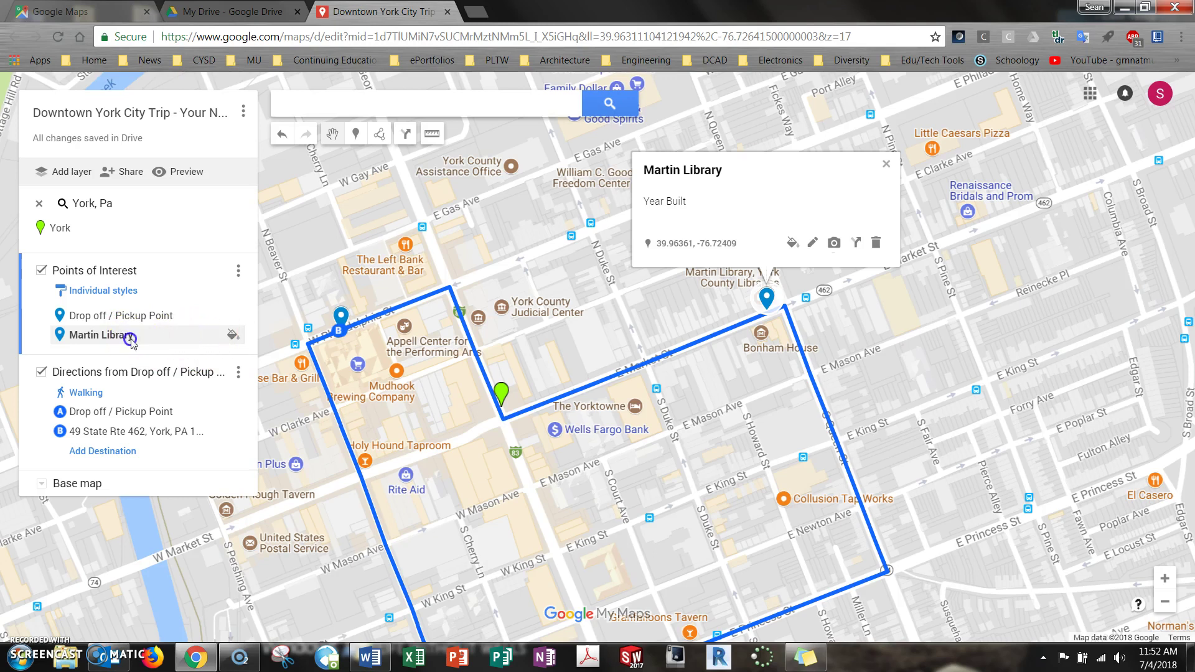
click(813, 242)
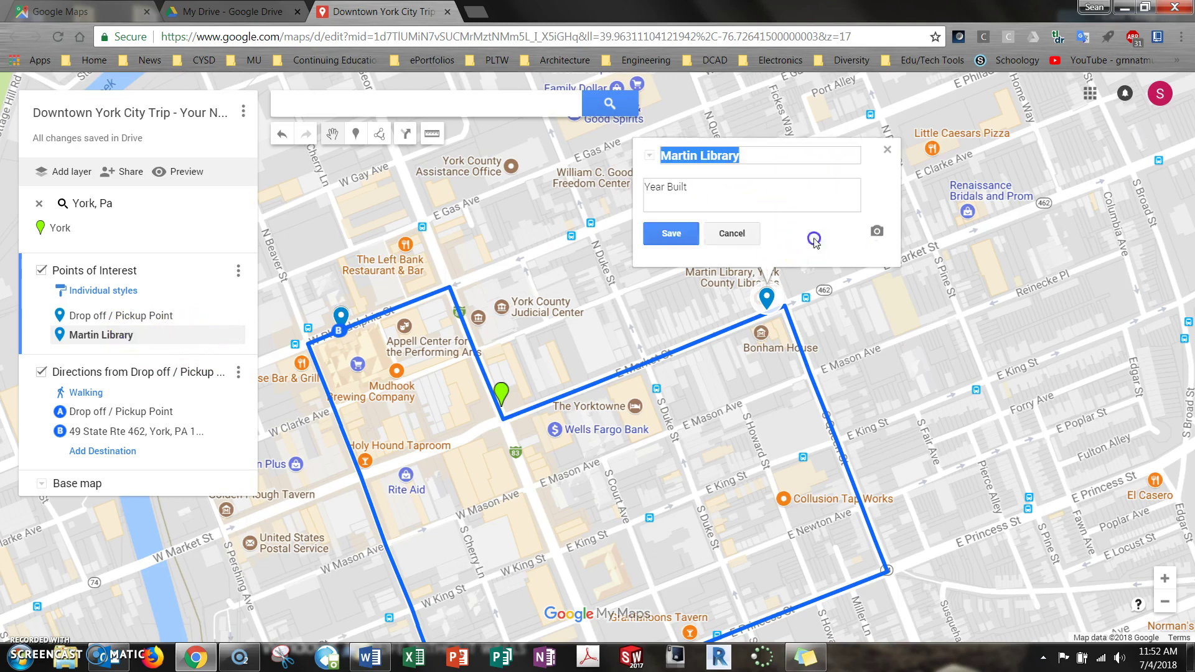
click(708, 205)
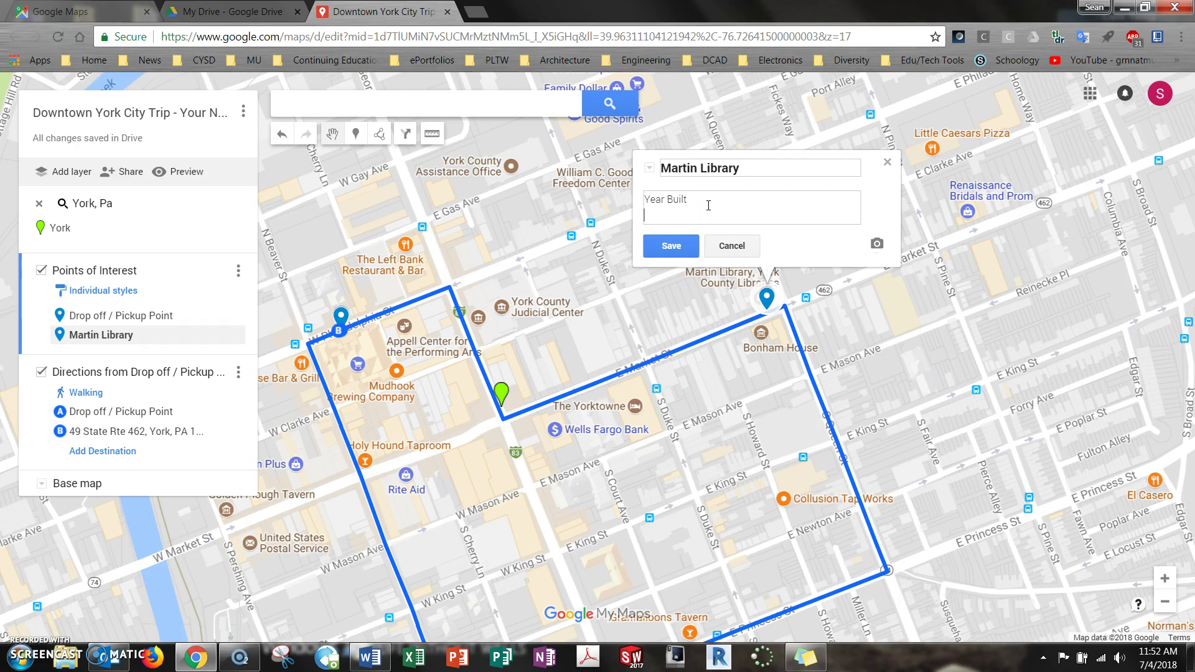
key(Return)
text(Architect)
key(Return)
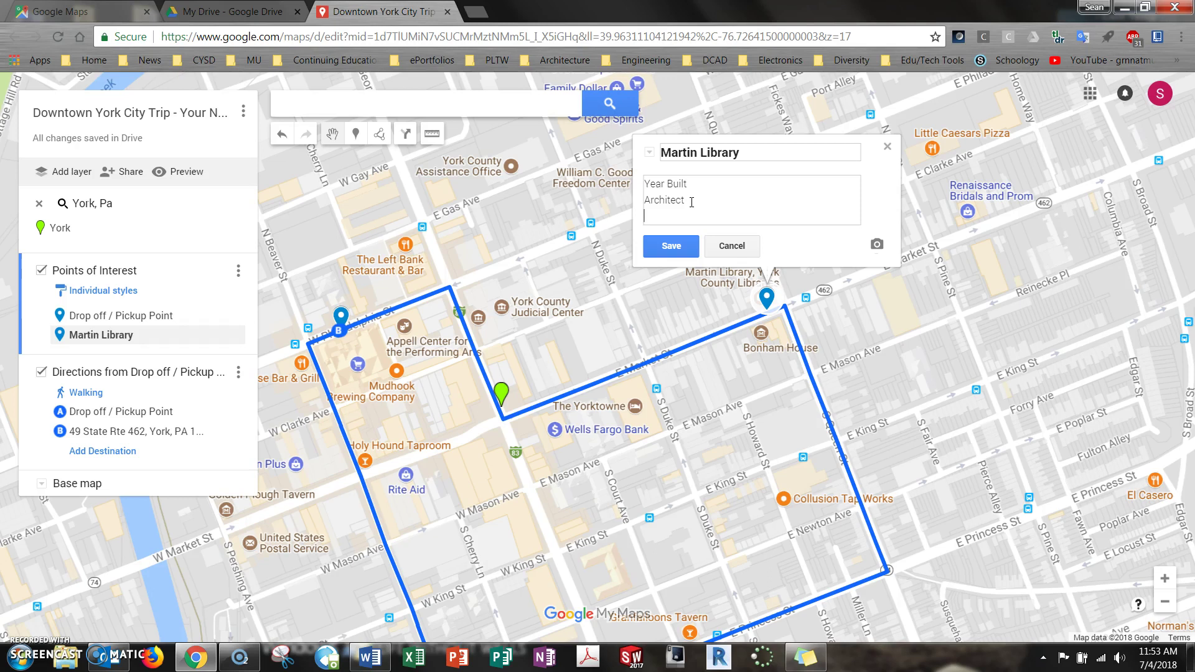
text(Style(s)
click(670, 249)
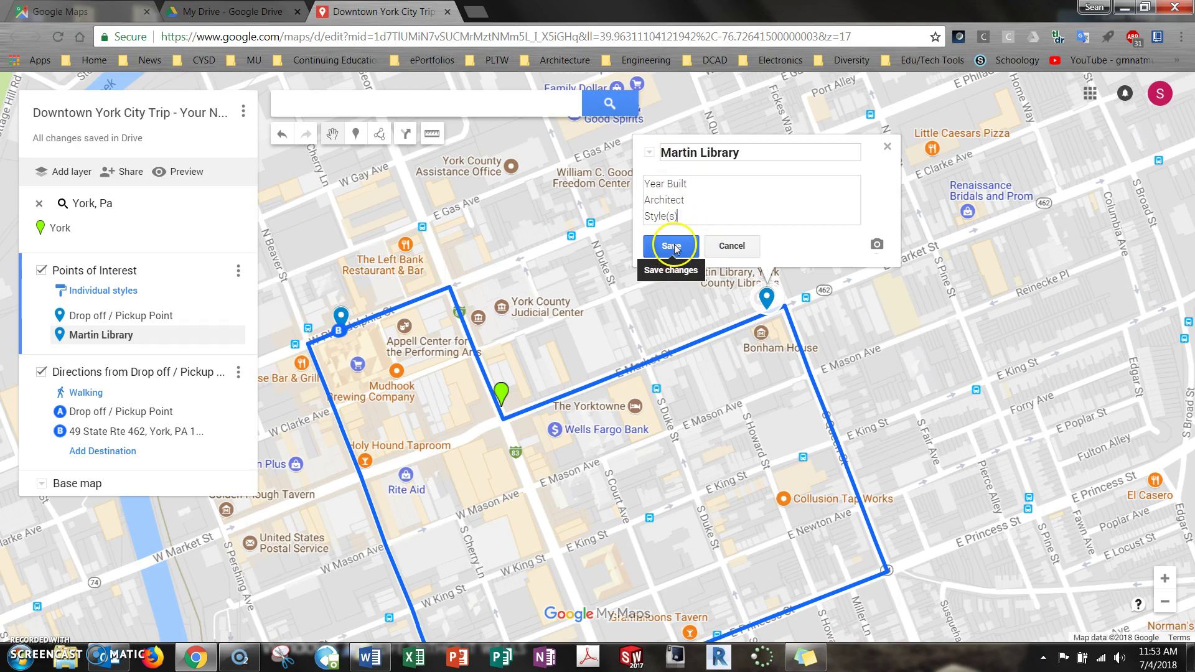
click(682, 249)
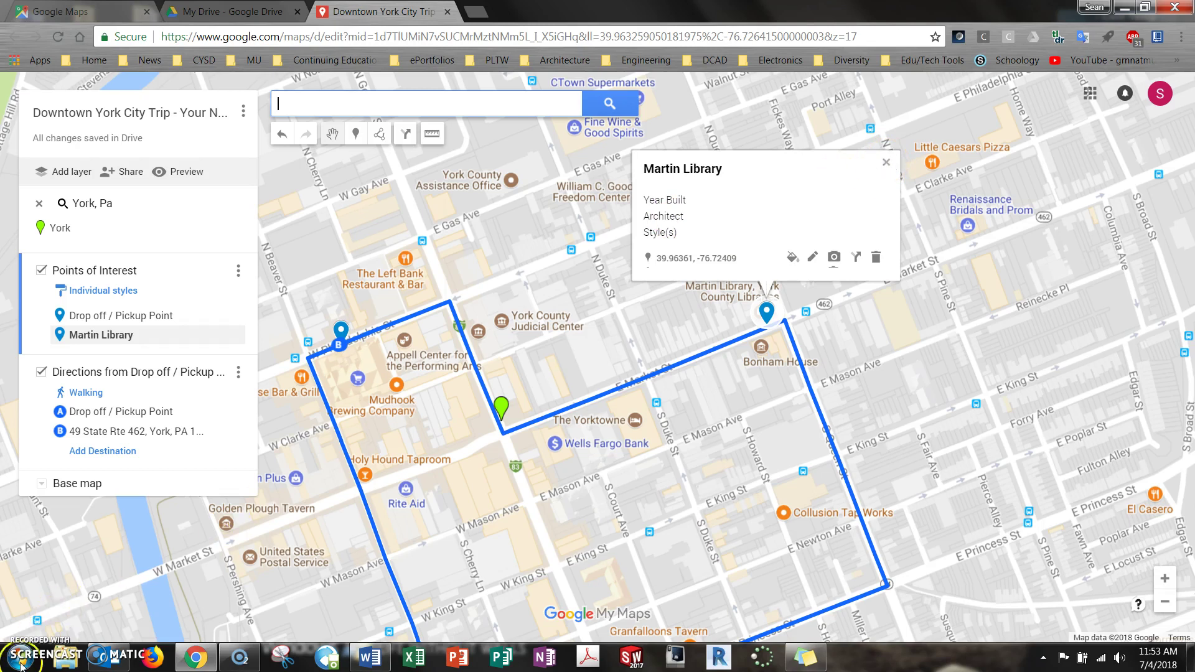
Step: Close the Martin Library details and set the map's link sharing to "On - Anyone with the link" with "Can view" access
click(886, 163)
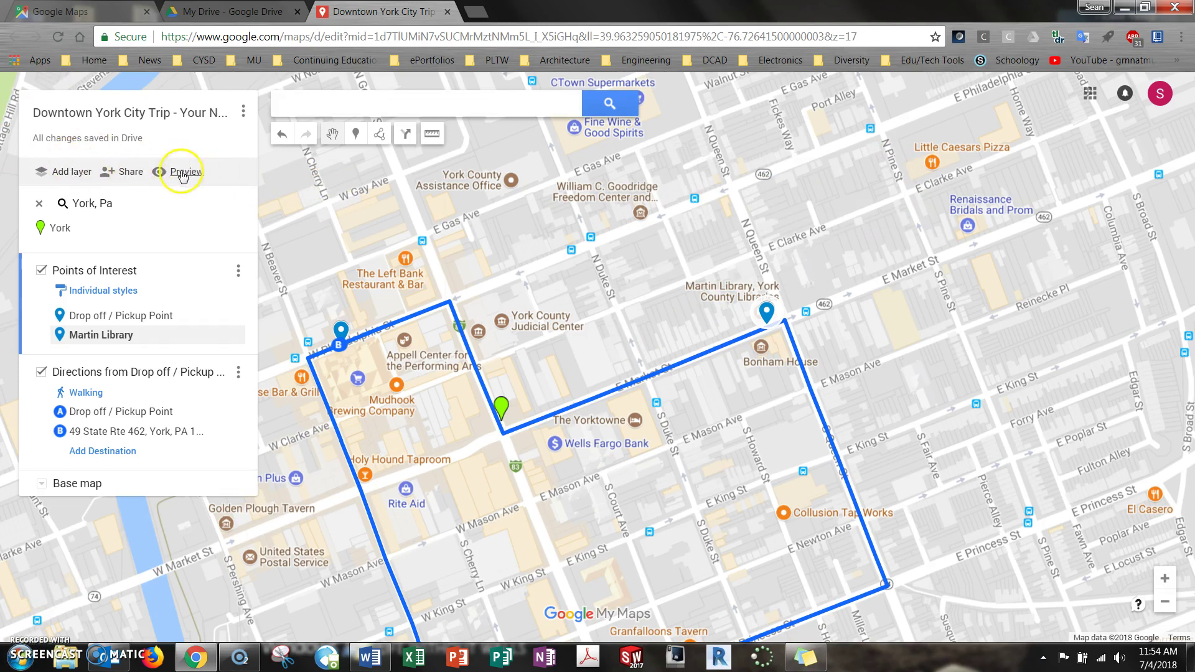
click(130, 174)
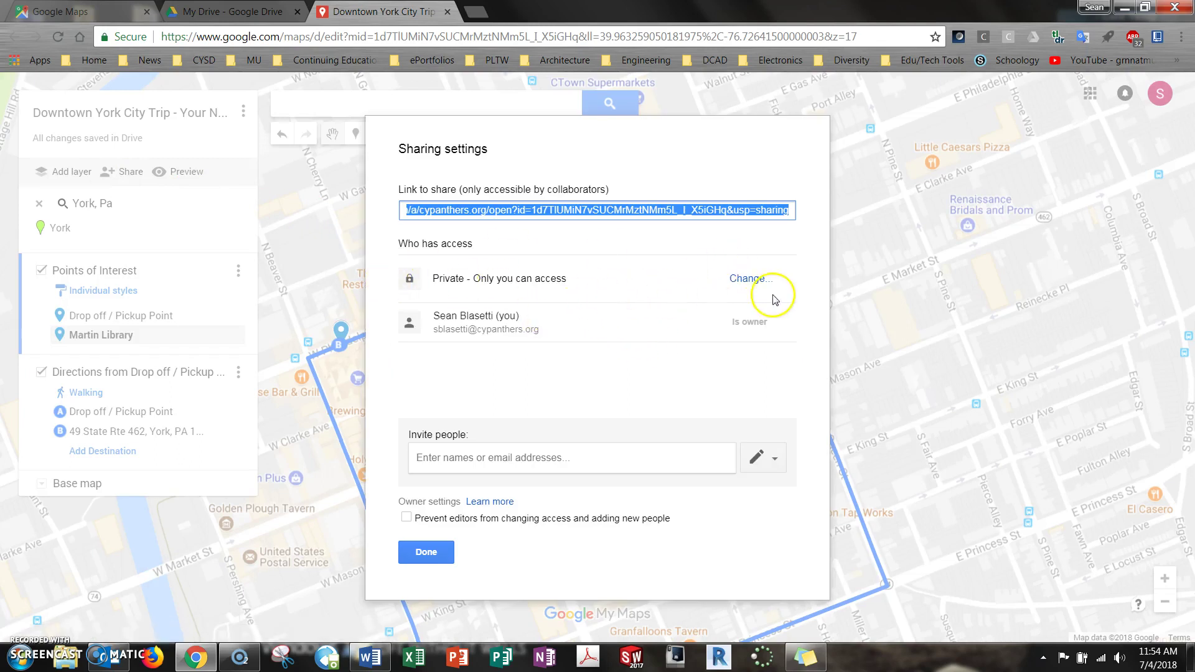
click(752, 280)
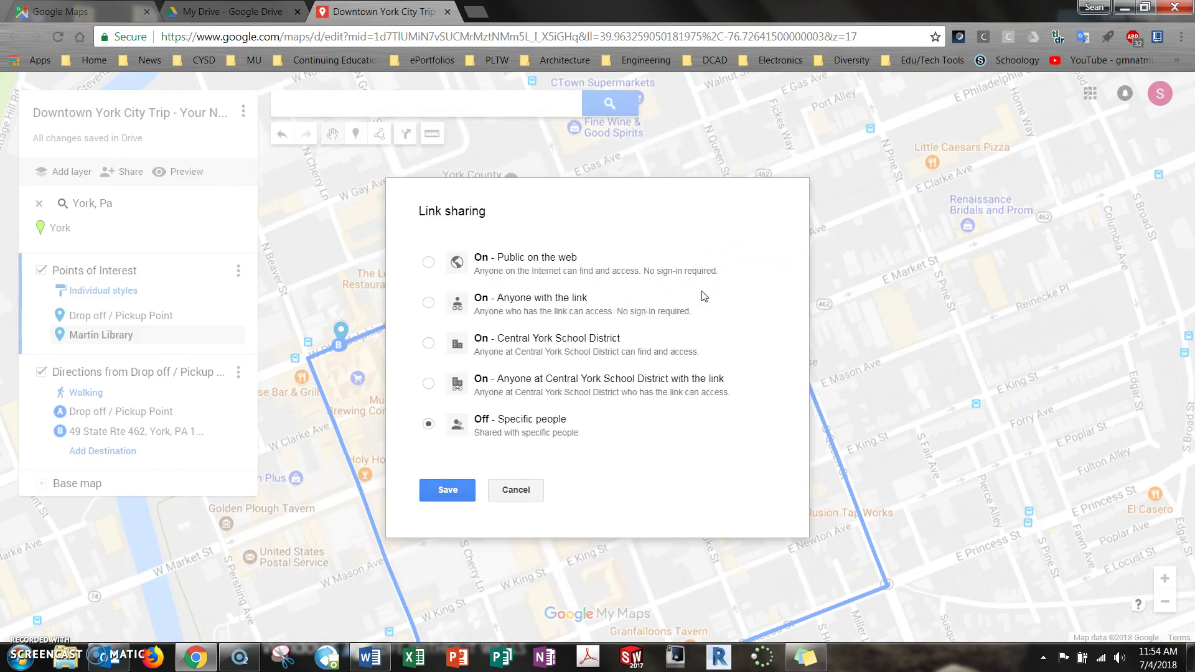
click(428, 303)
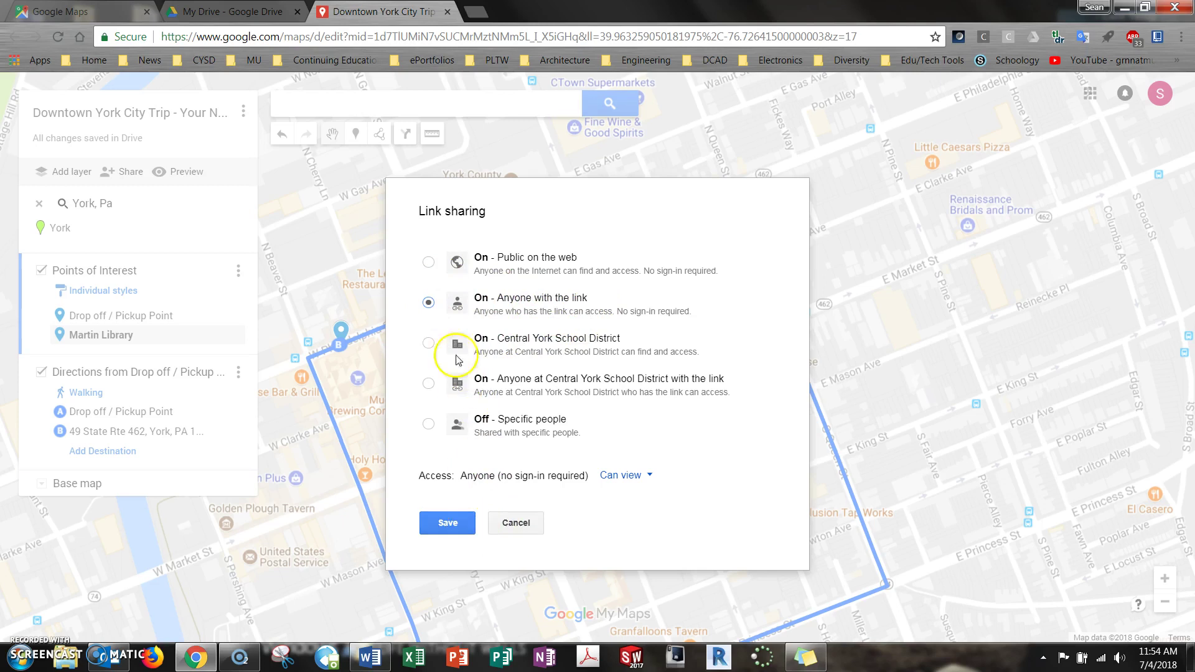
click(461, 528)
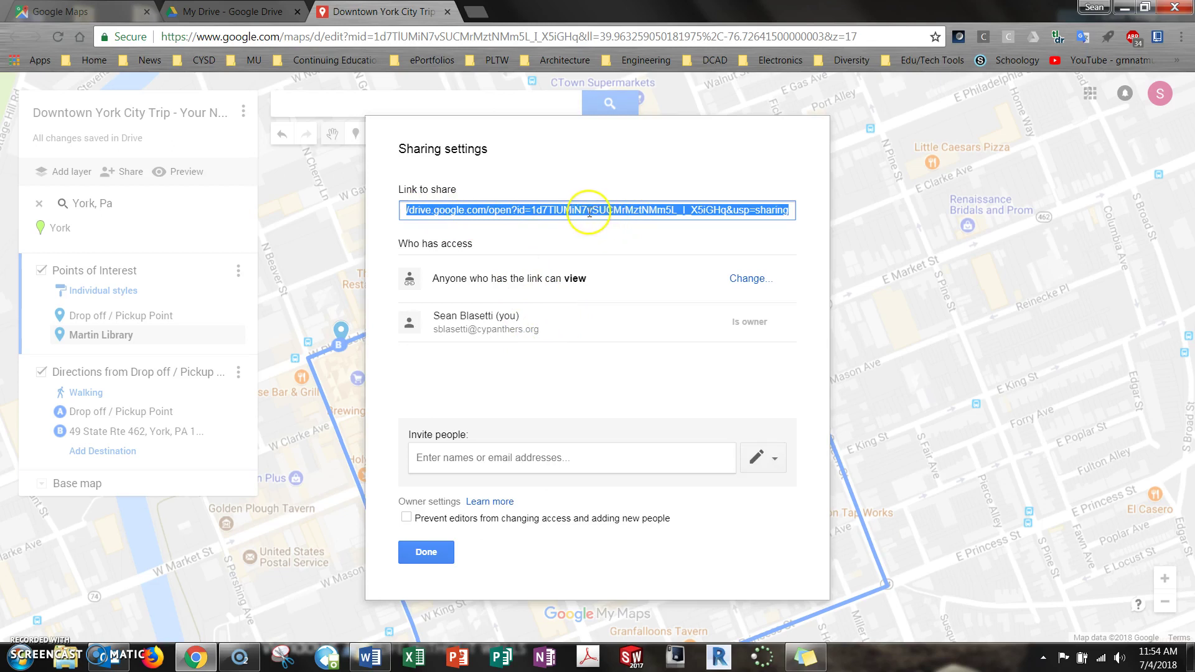
click(426, 552)
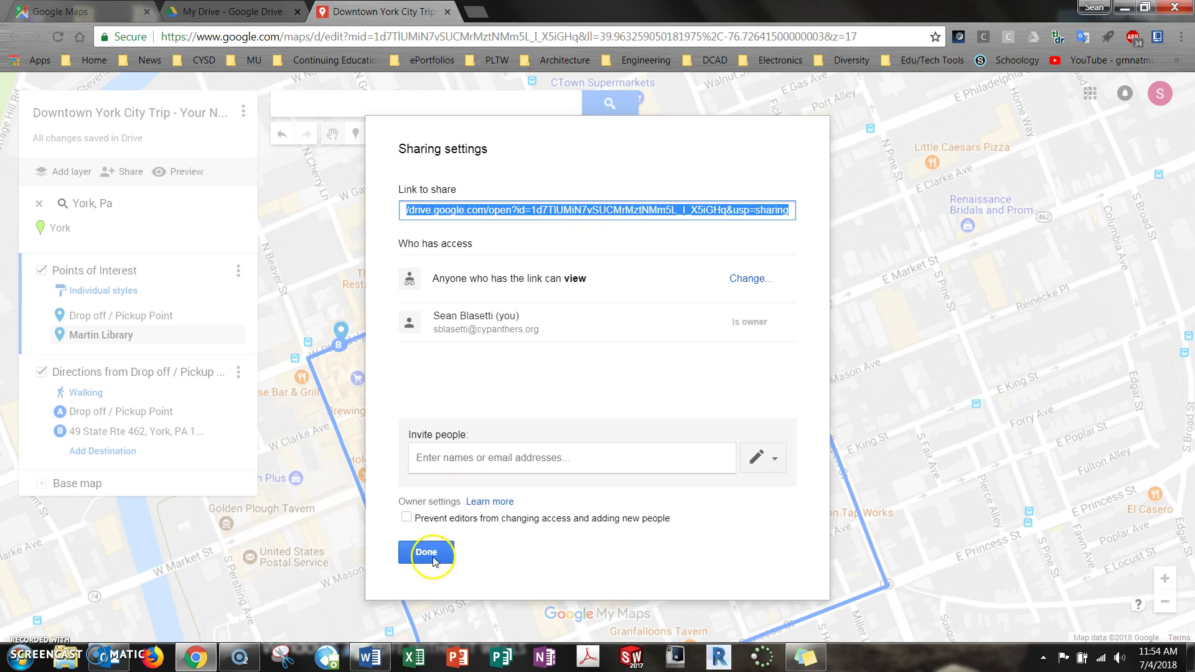